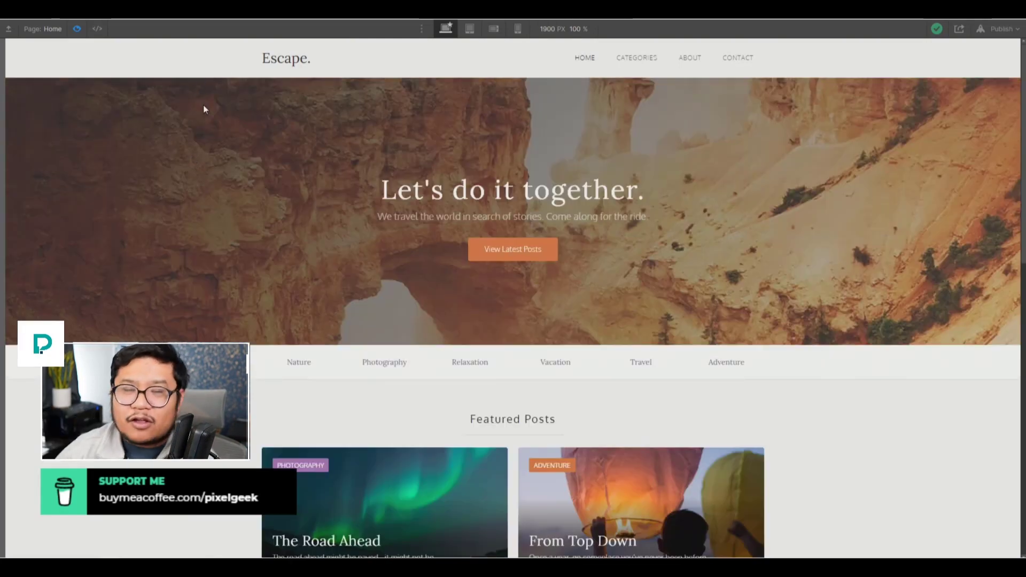
# - Exit preview, open the Navigation symbol for editing, and set its Navbar's position to Fixed
pyautogui.click(78, 26)
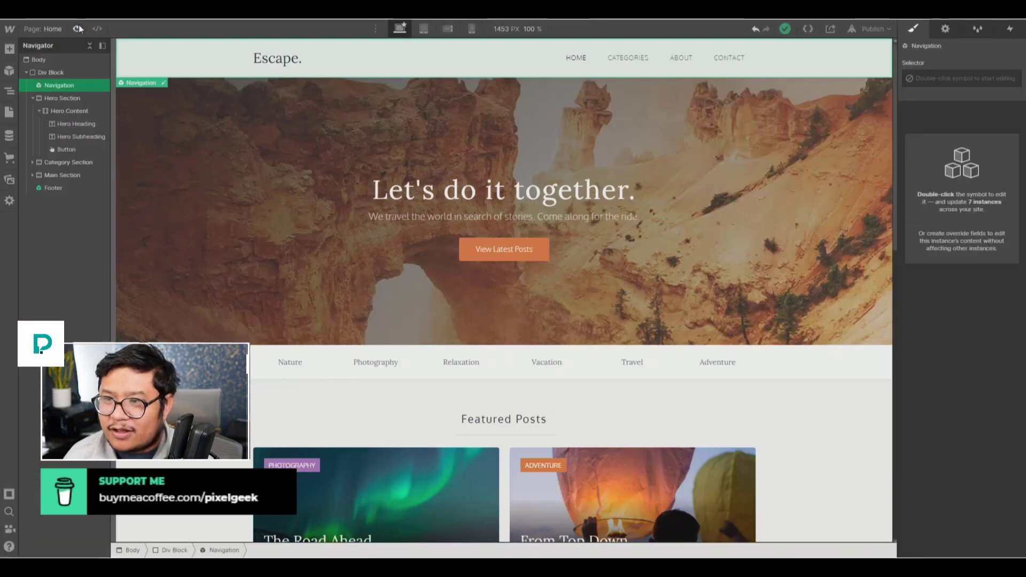
pyautogui.doubleClick(159, 53)
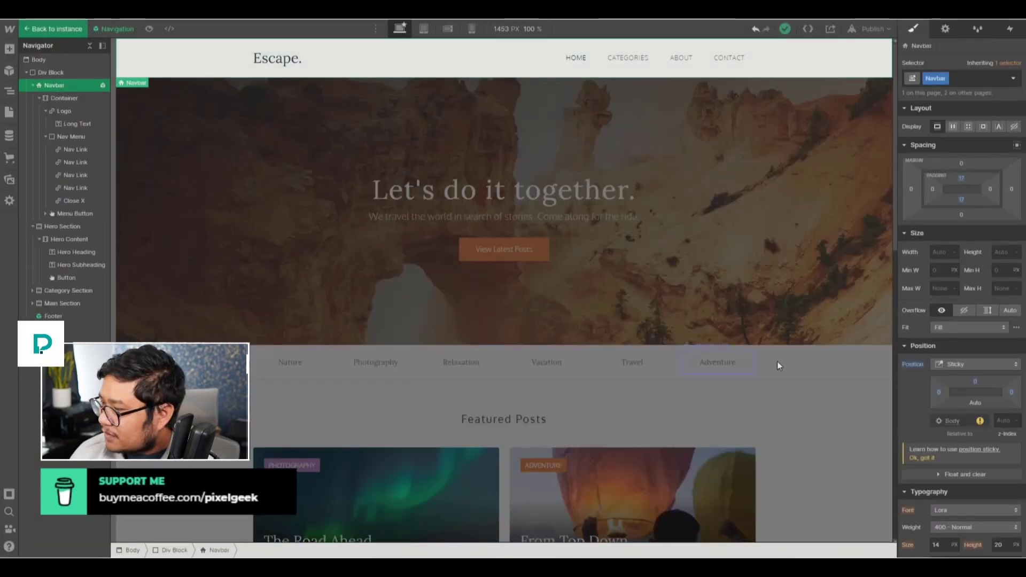
pyautogui.click(964, 361)
pyautogui.click(957, 350)
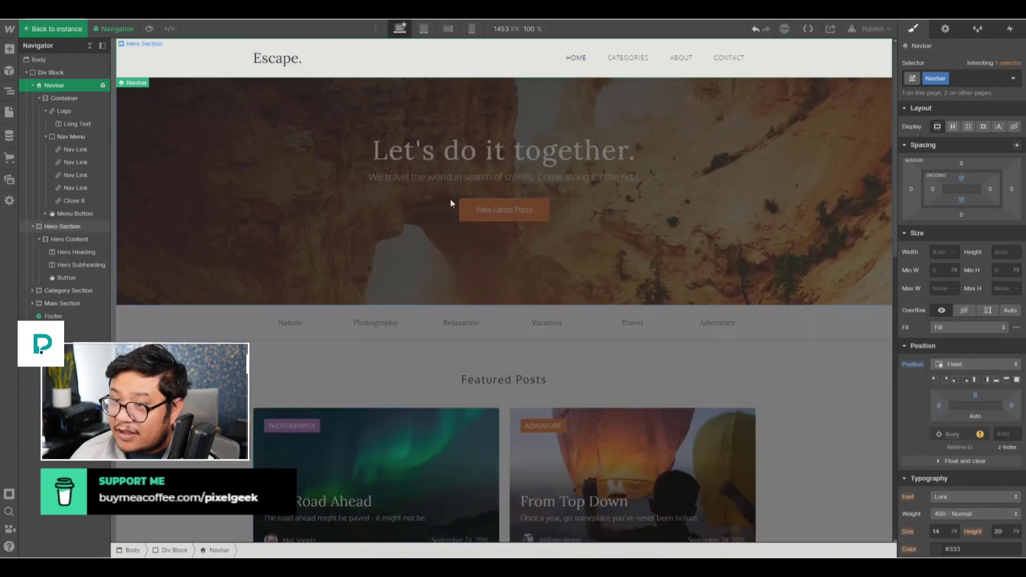
# - Add a div block inside the Navbar and place it above the Container in the element hierarchy
pyautogui.click(39, 98)
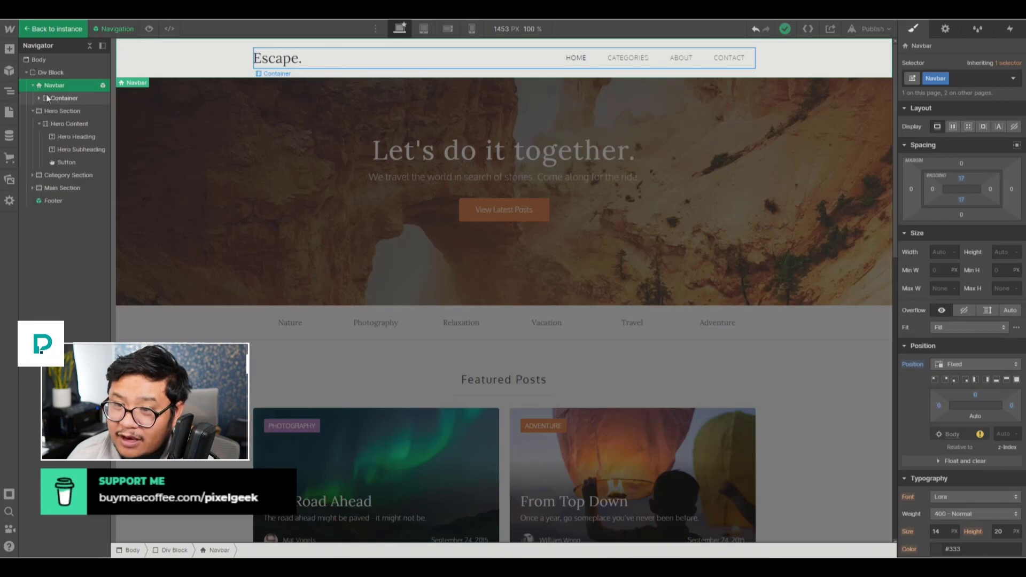
pyautogui.hotkey('ctrl', 'e')
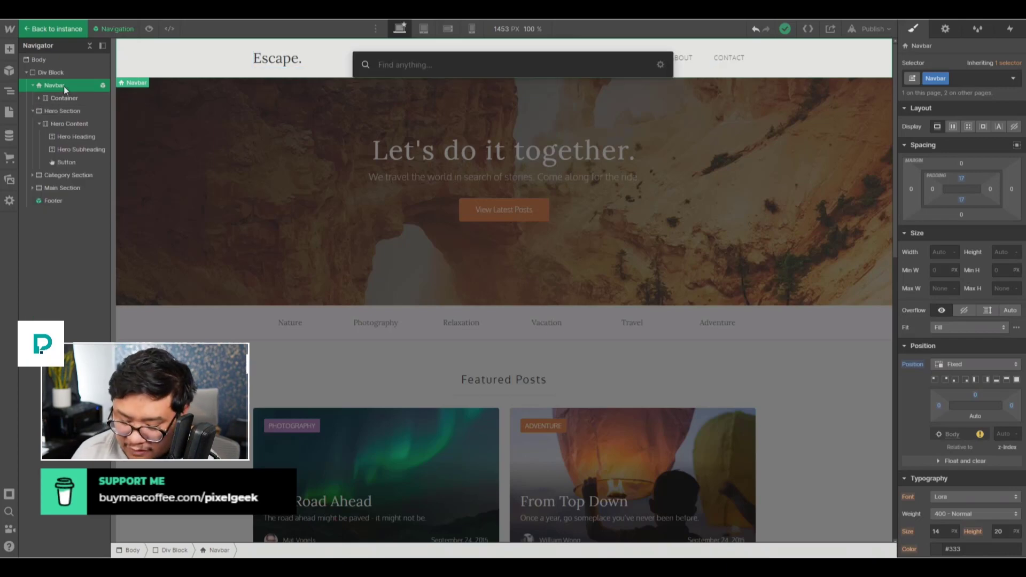
pyautogui.write('div')
pyautogui.press('Return')
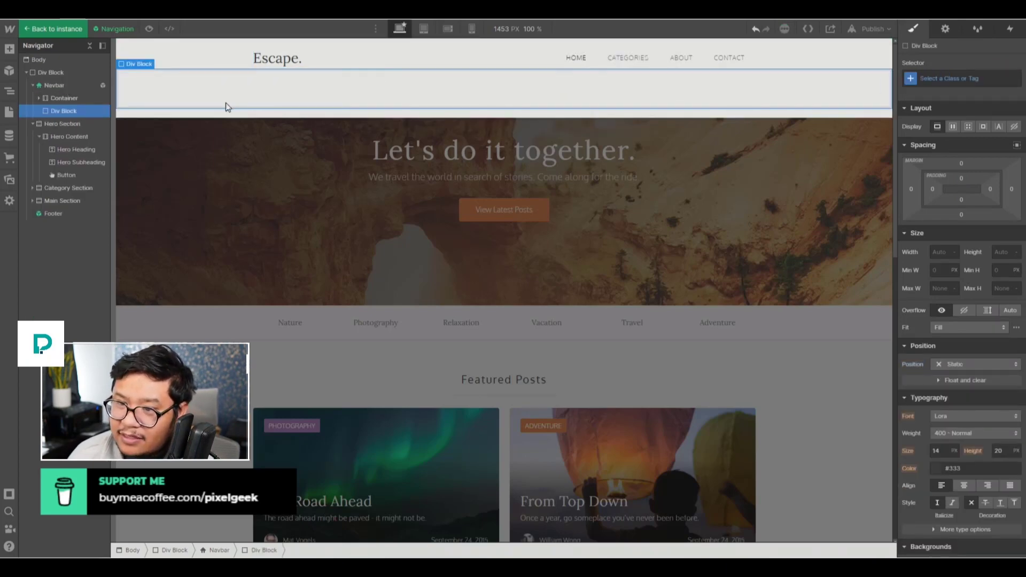
pyautogui.moveTo(53, 112); pyautogui.dragTo(79, 100)
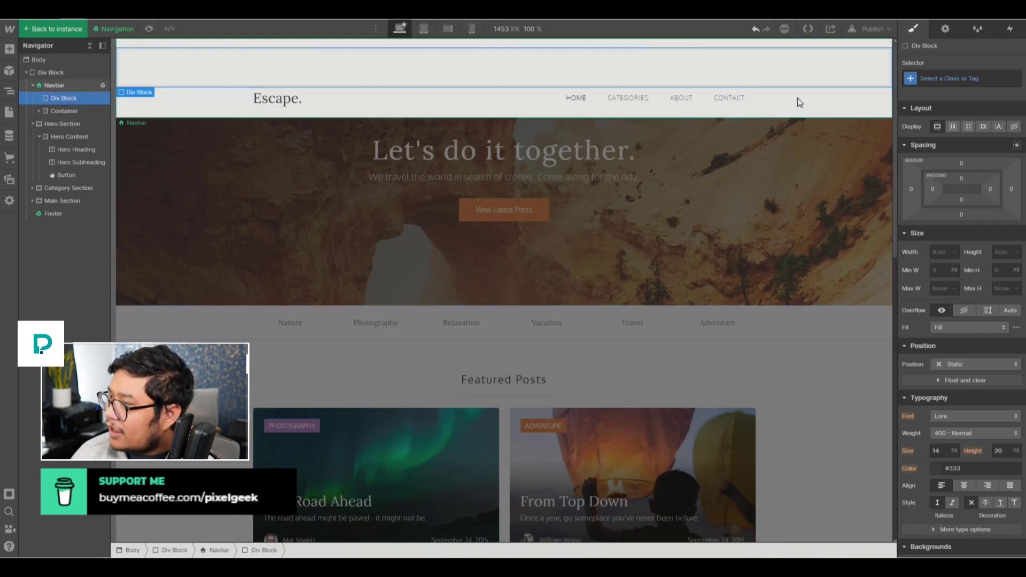
# - Give the new div block the class "nav shadow"
pyautogui.click(947, 78)
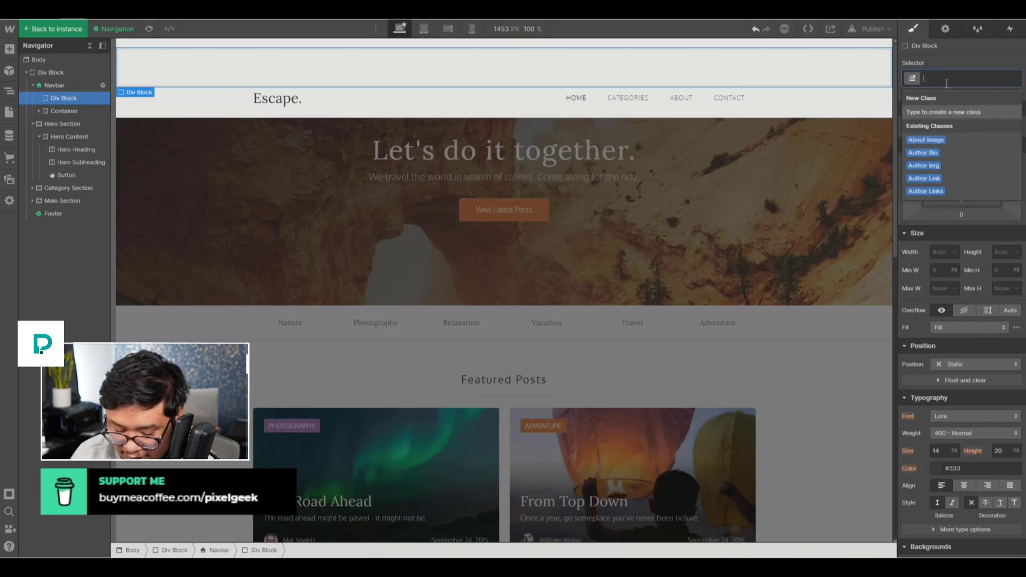
pyautogui.write('nav shadow')
pyautogui.press('Return')
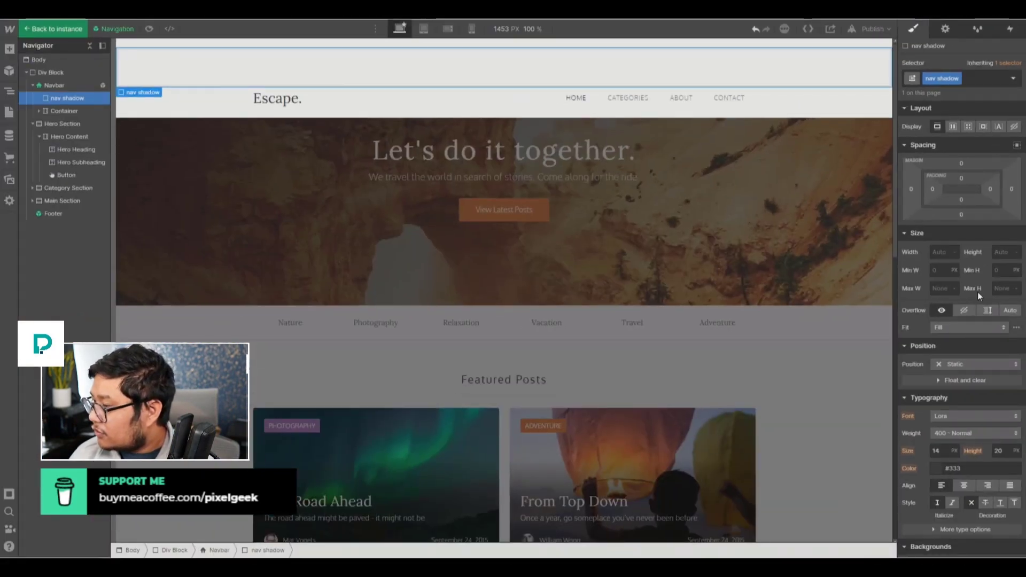
# - Add an outside box shadow to the nav shadow block with a 180-degree angle and 10 px blur
pyautogui.scroll(-5, 976, 347)
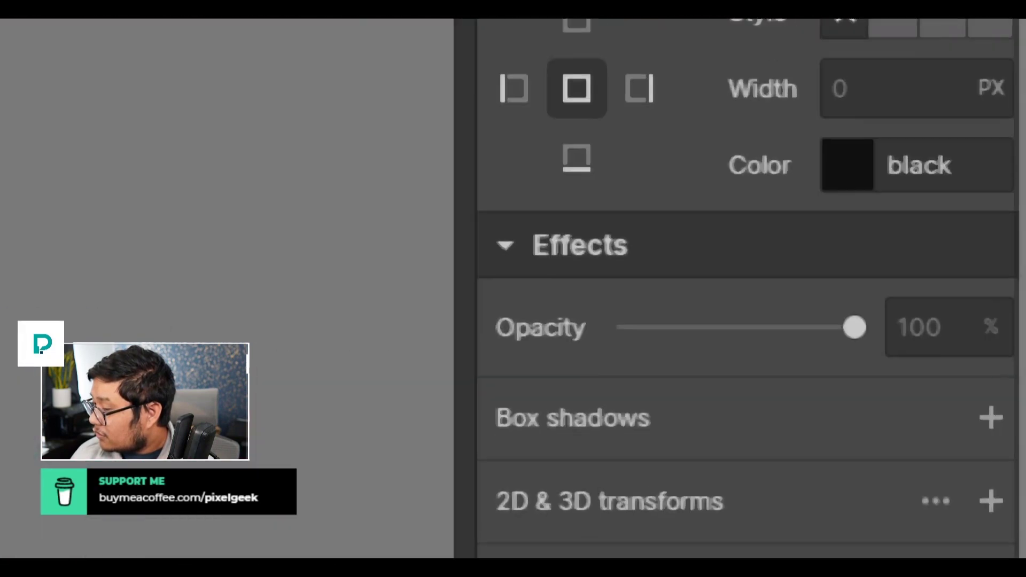
pyautogui.click(985, 407)
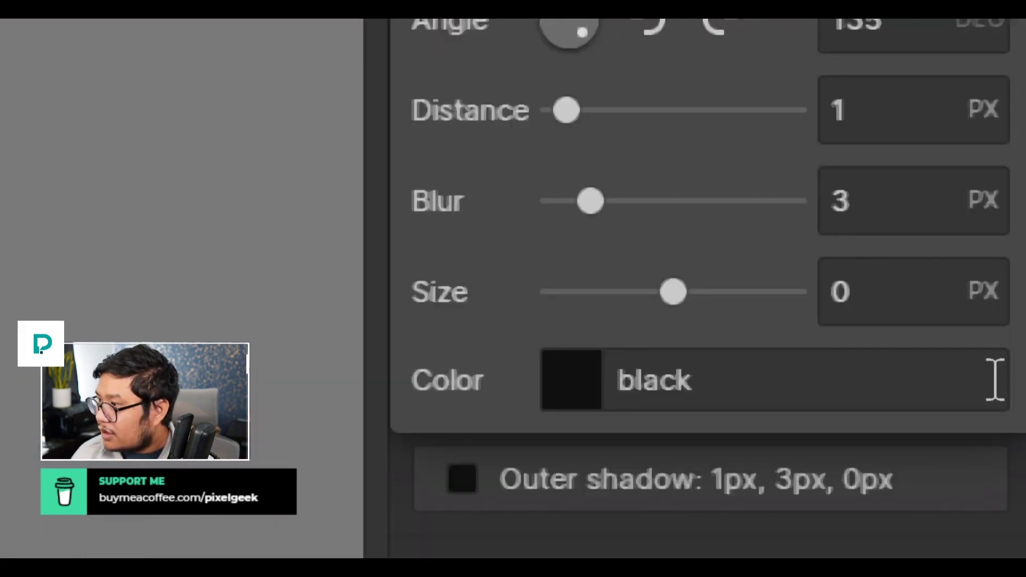
pyautogui.click(872, 23)
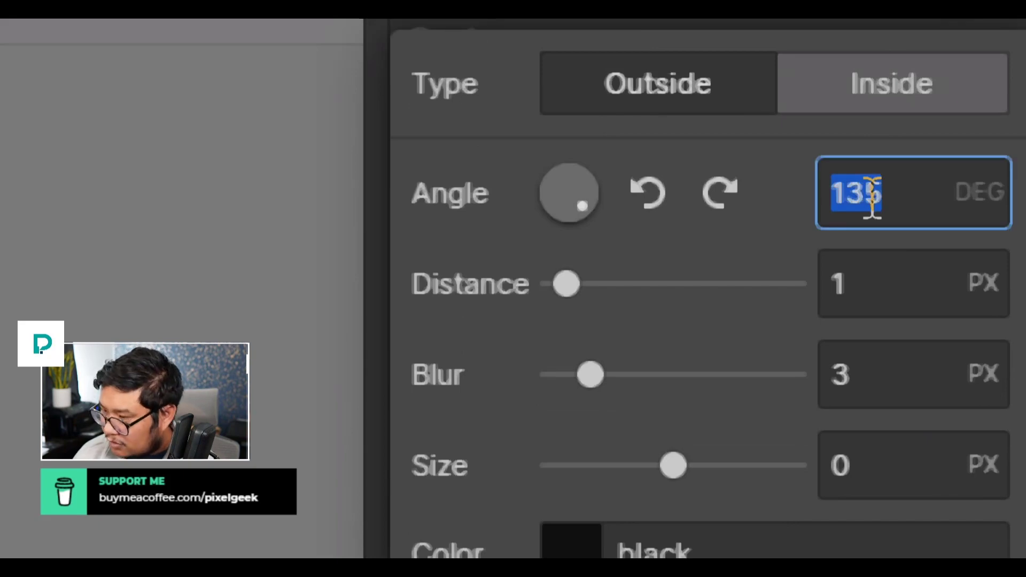
pyautogui.write('0')
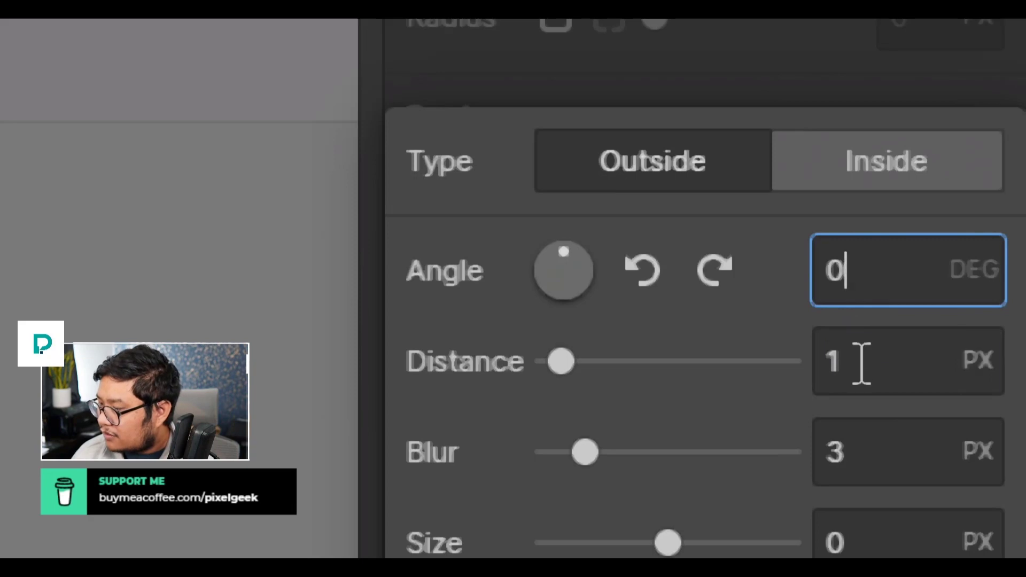
pyautogui.click(858, 361)
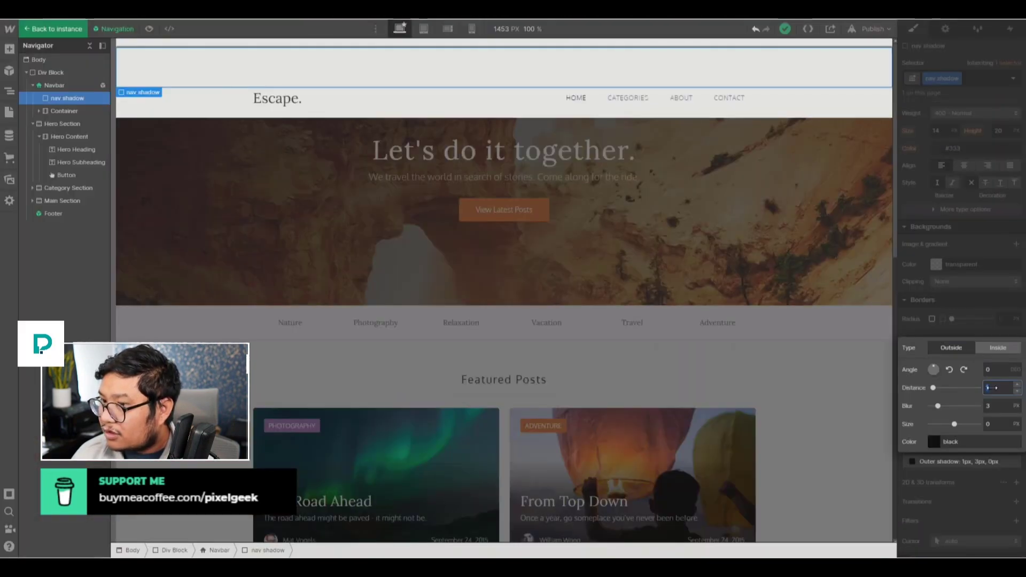
pyautogui.click(988, 369)
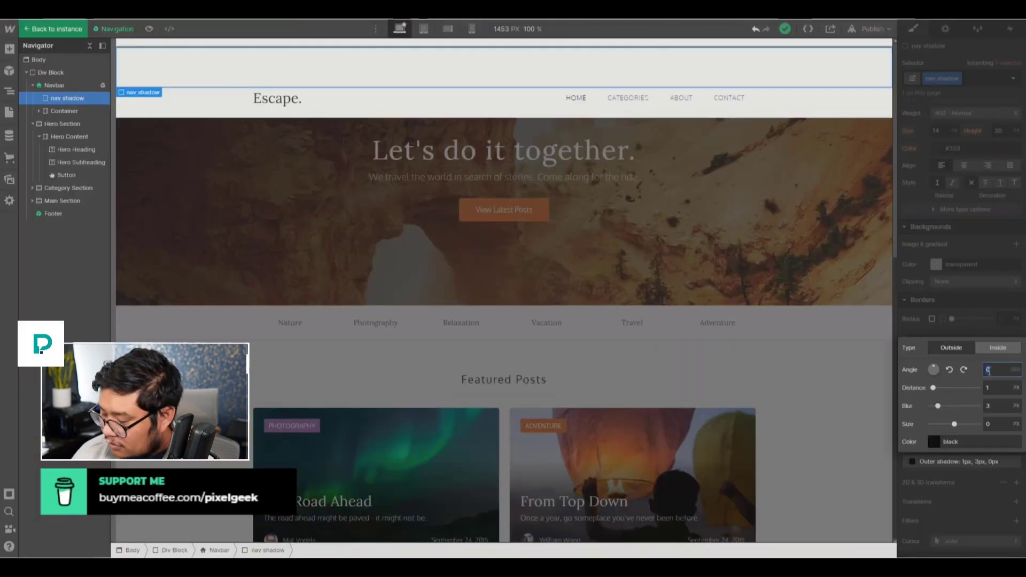
pyautogui.write('180')
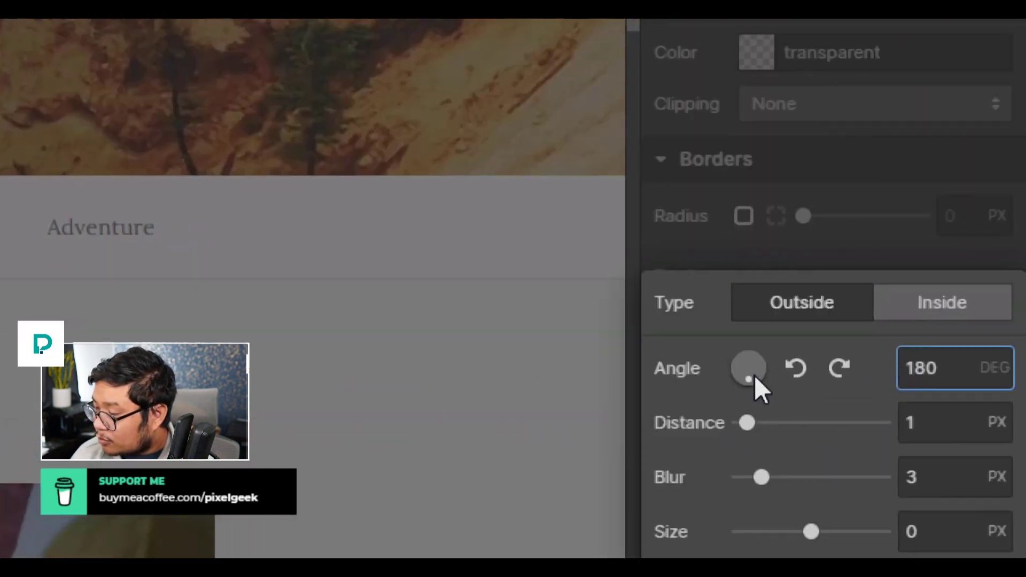
pyautogui.click(954, 427)
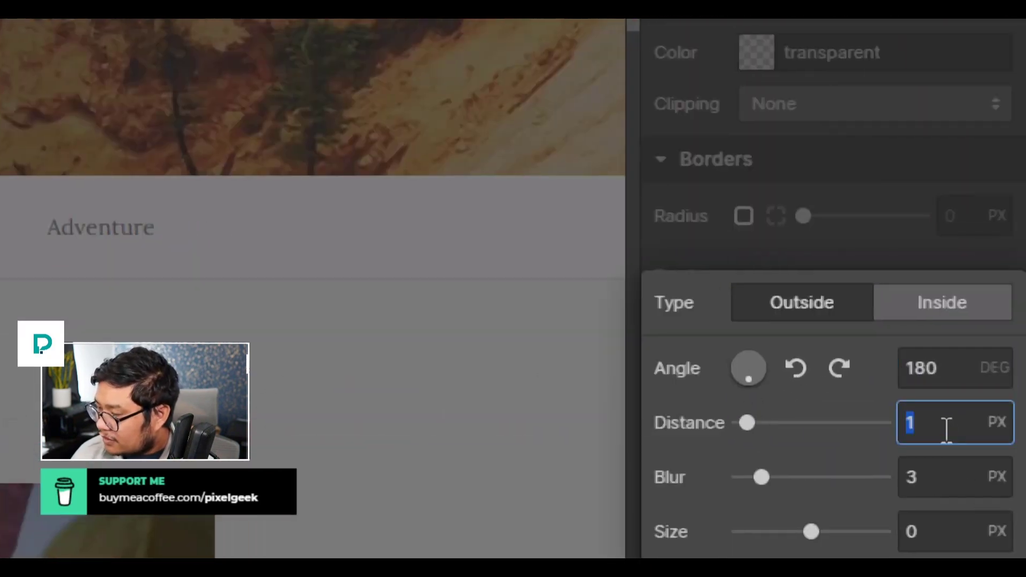
pyautogui.click(933, 482)
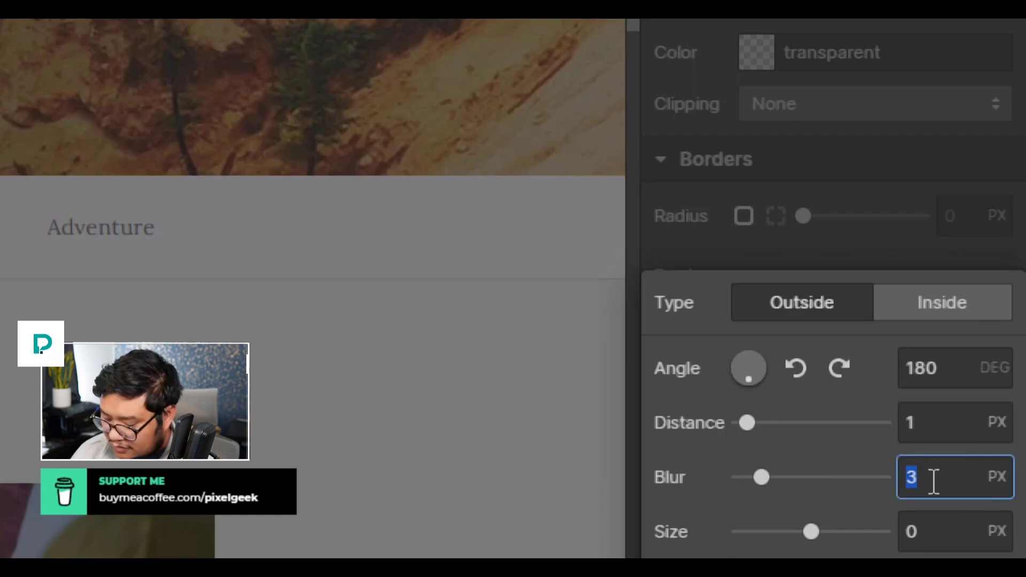
pyautogui.write('10')
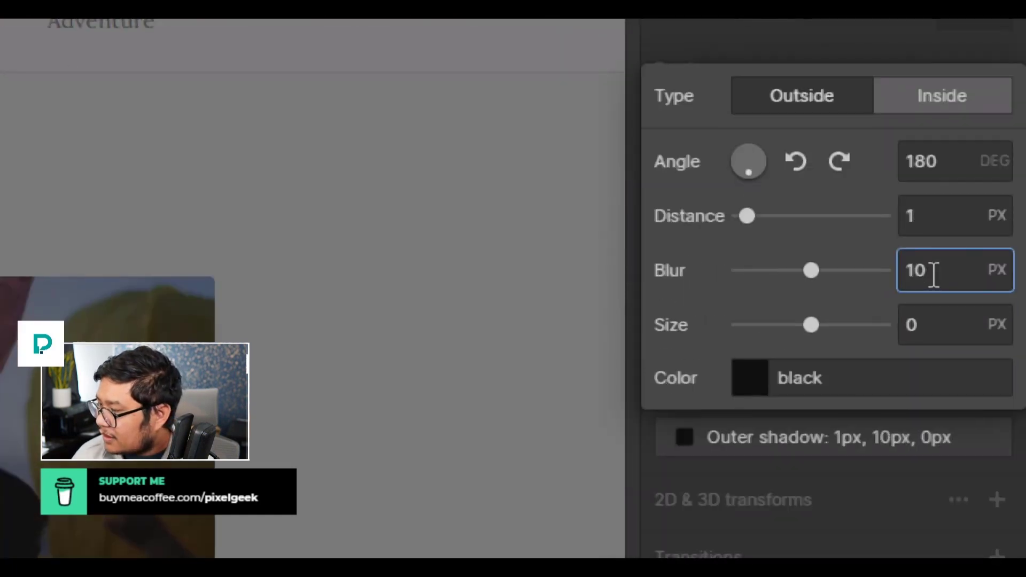
# - Set the box shadow's black color to 20% alpha
pyautogui.click(741, 369)
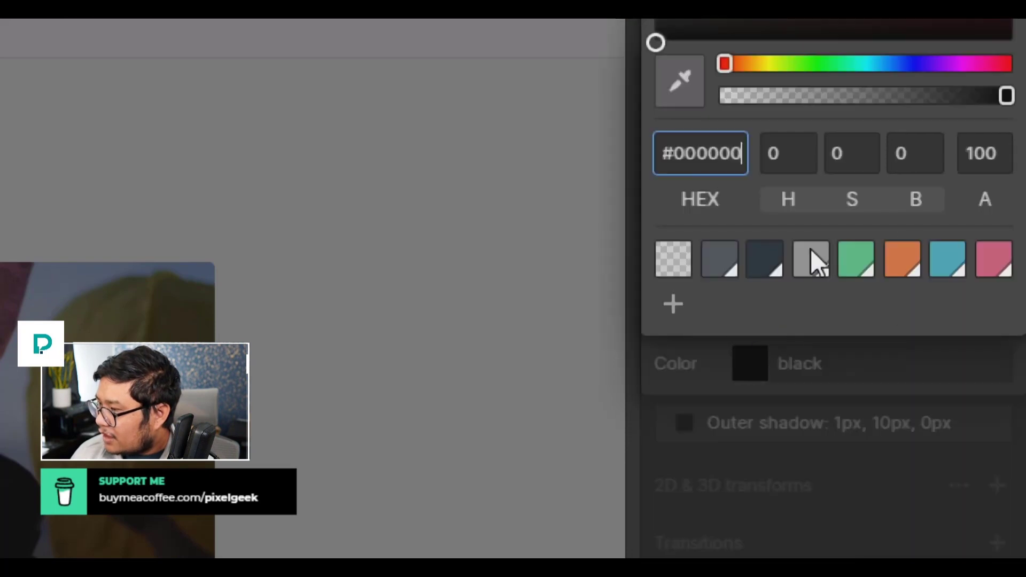
pyautogui.moveTo(843, 96); pyautogui.dragTo(776, 96)
pyautogui.click(982, 155)
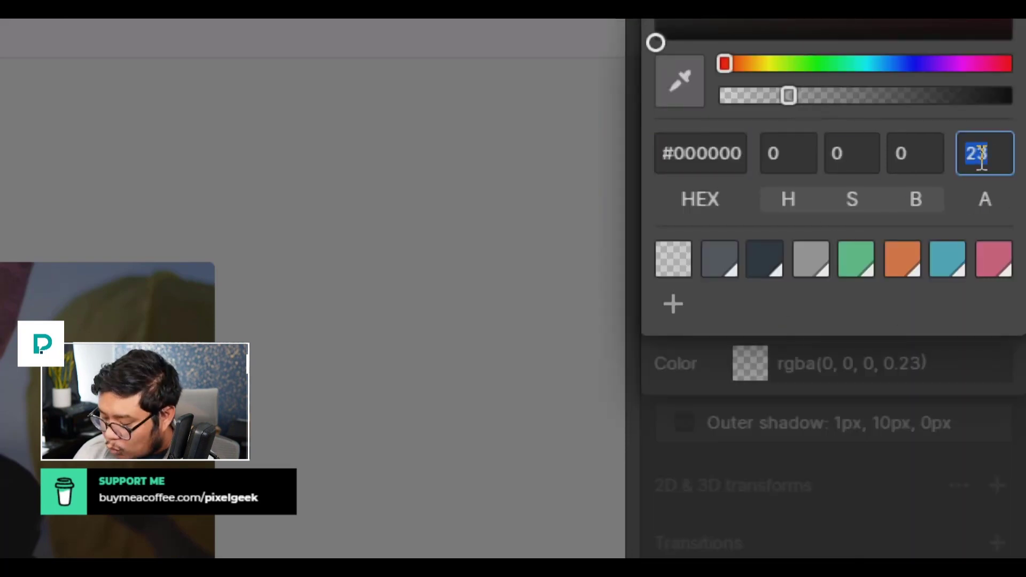
pyautogui.write('20')
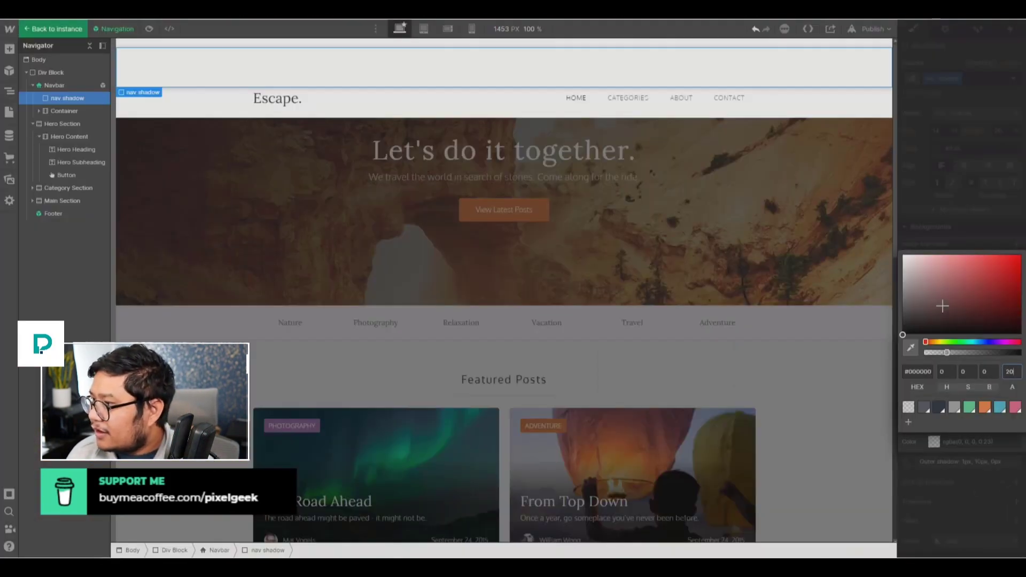
pyautogui.click(920, 206)
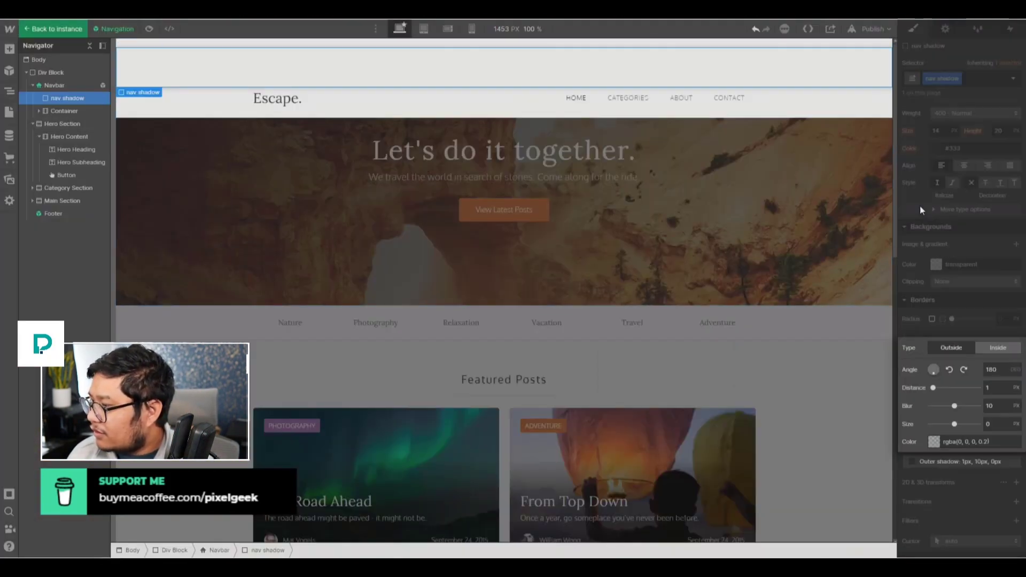
# - Set the nav shadow block's position to Absolute with the full-cover preset, 0% on all four sides
pyautogui.scroll(5, 957, 332)
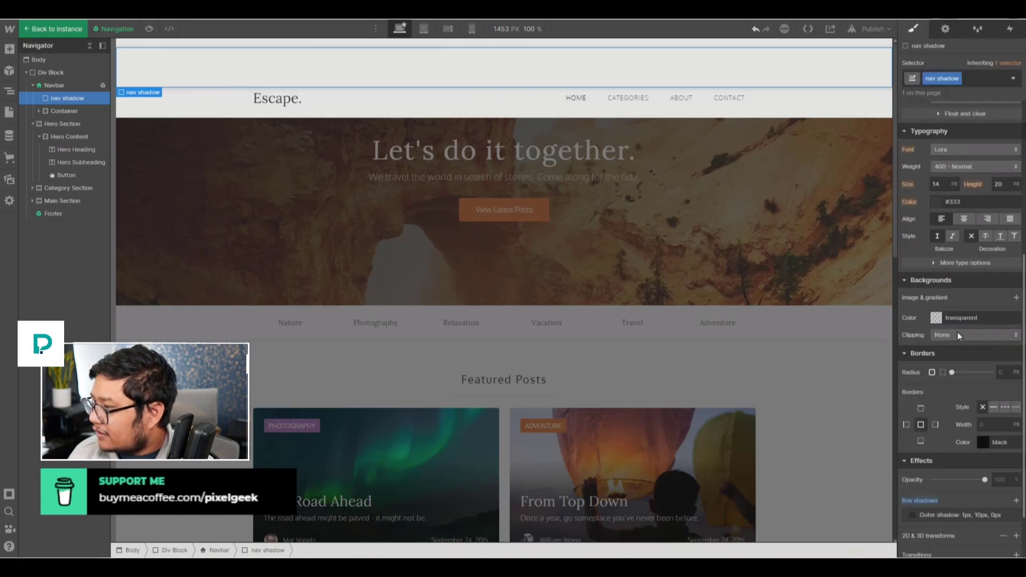
pyautogui.click(962, 311)
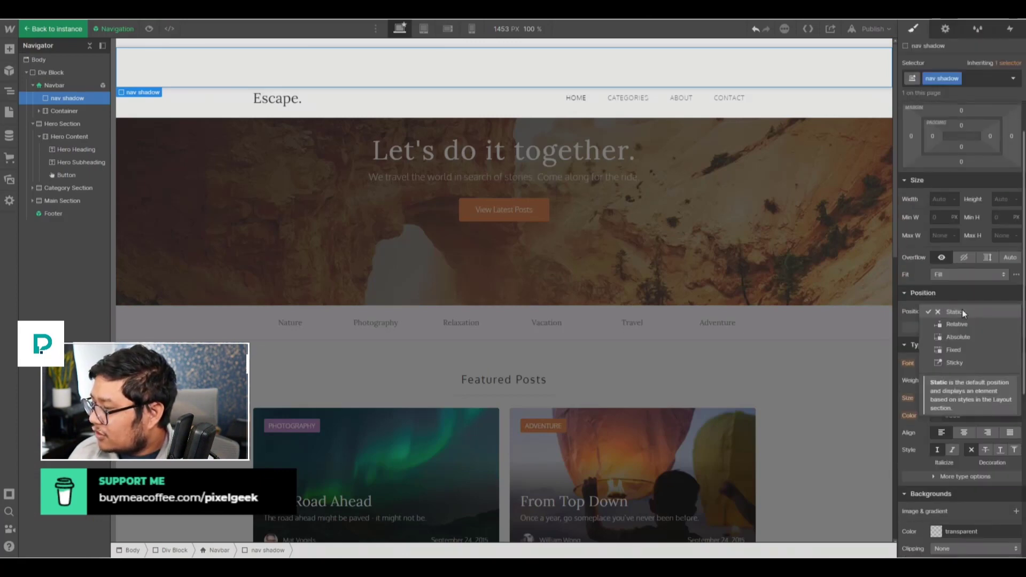
pyautogui.click(963, 336)
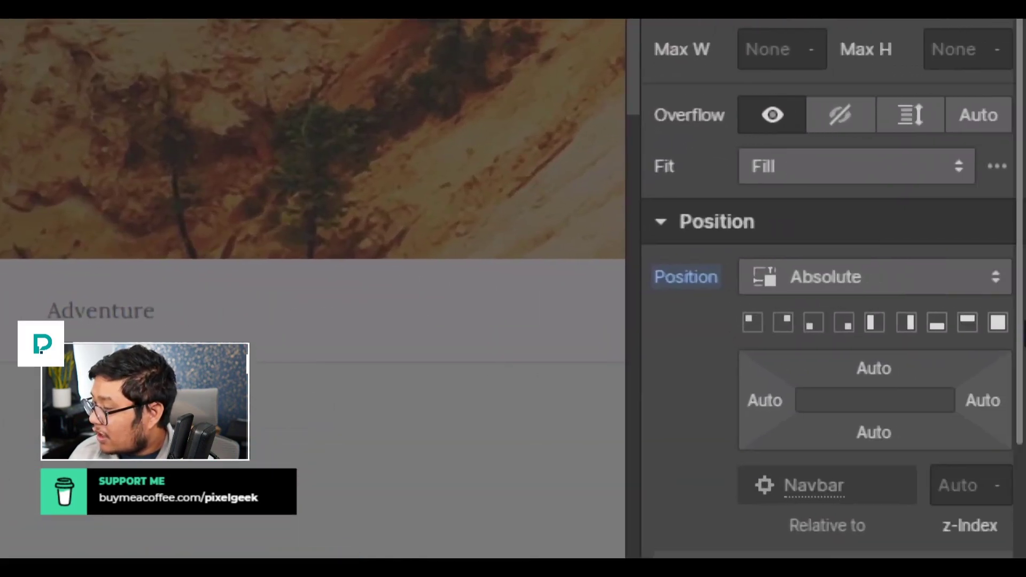
pyautogui.click(995, 320)
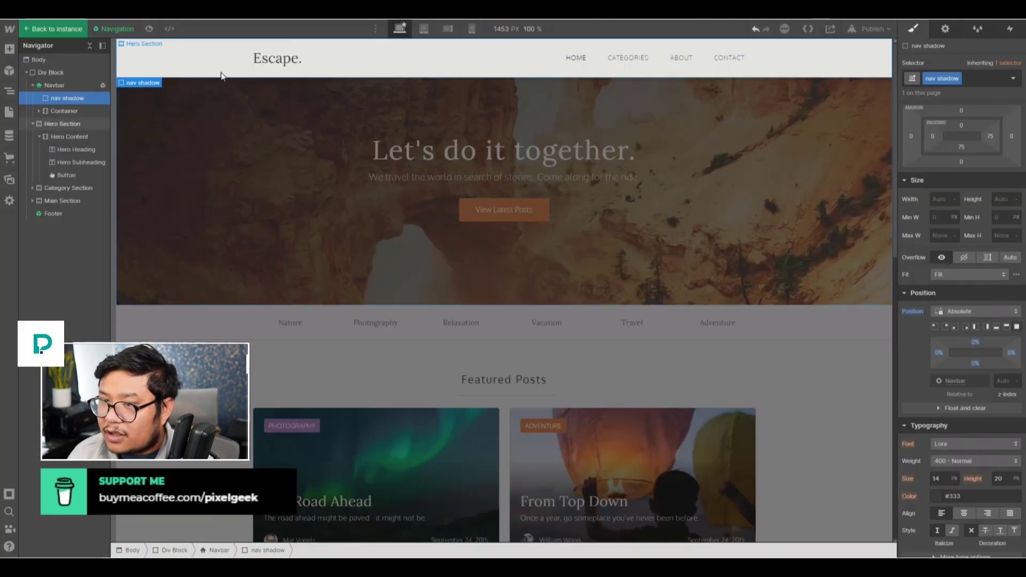
# - Preview the Home page and scroll through it to check the shadow under the fixed navbar
pyautogui.click(149, 29)
pyautogui.scroll(-6, 203, 105)
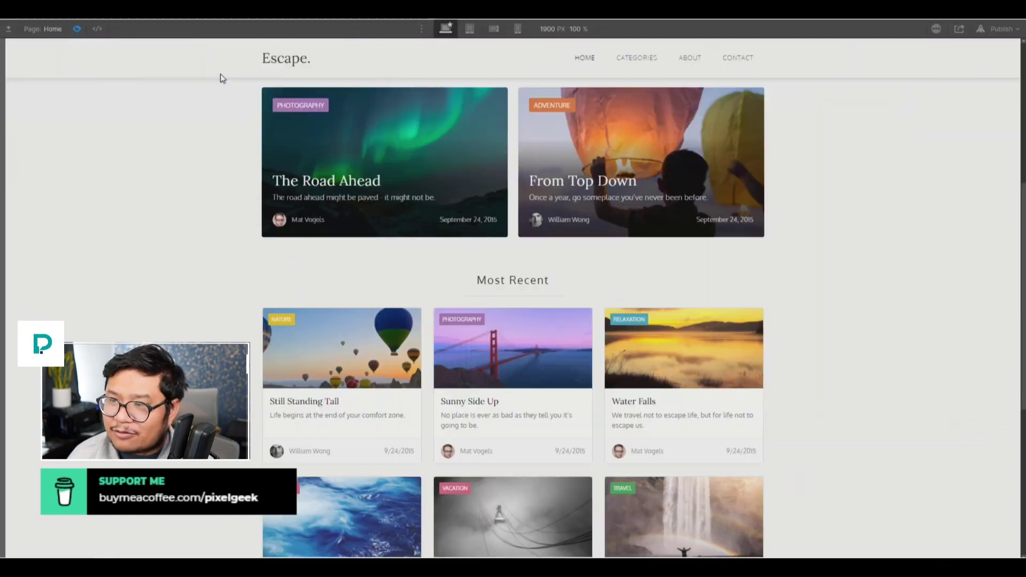
pyautogui.scroll(6, 179, 80)
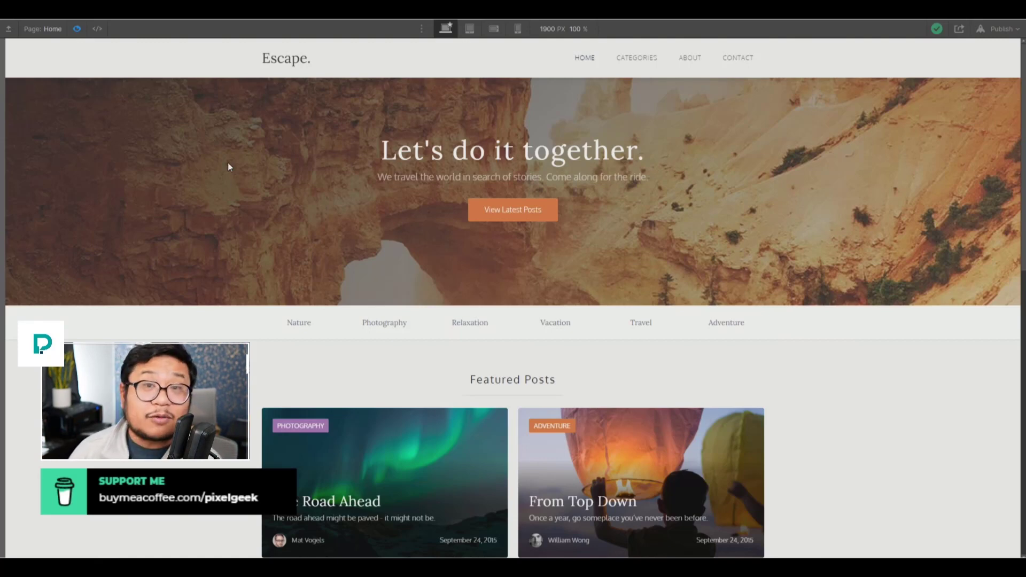
pyautogui.click(75, 27)
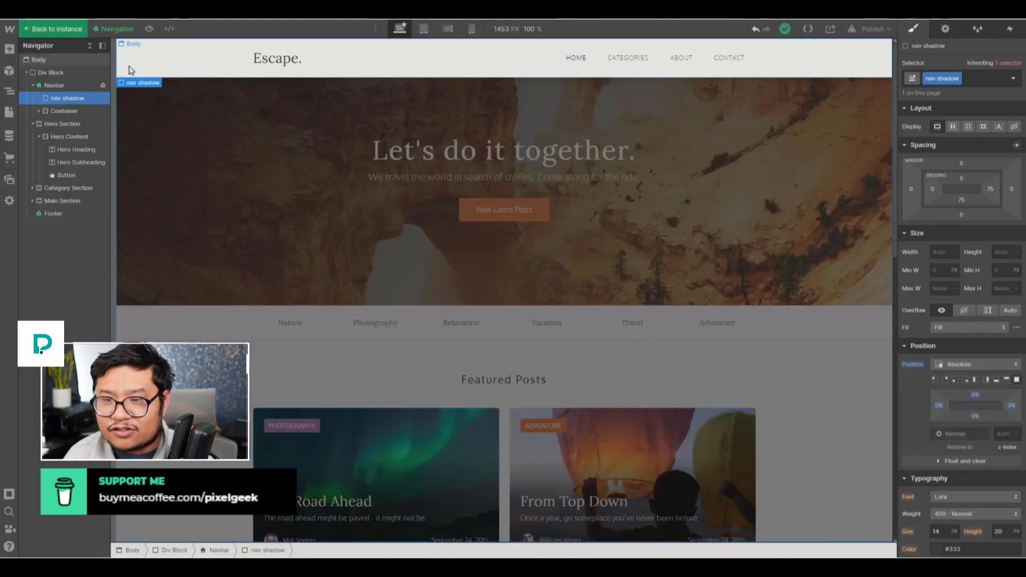
# - Leave the Navigation symbol and add a Scroll into view element trigger to the Hero Section
pyautogui.click(55, 29)
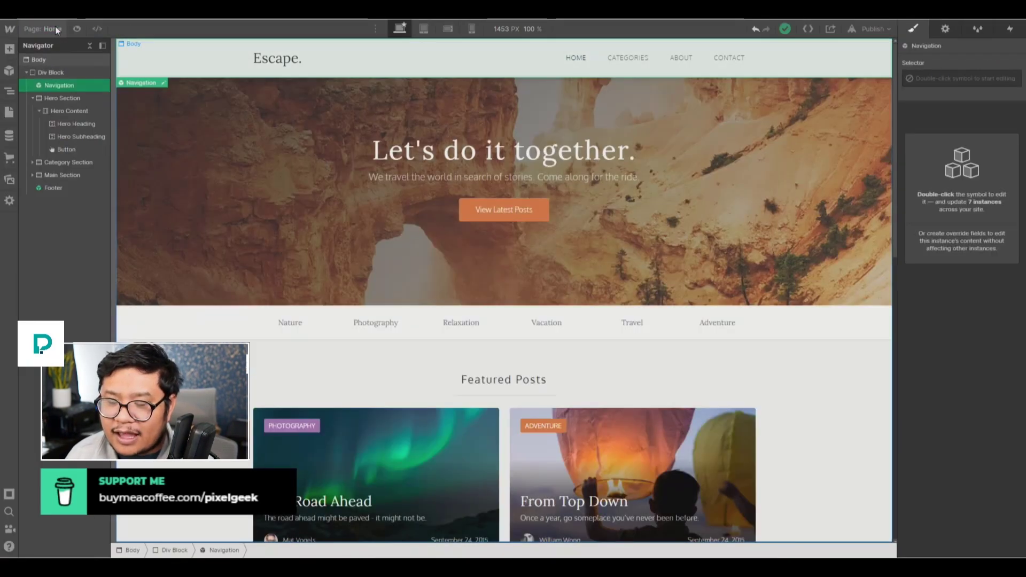
pyautogui.click(241, 142)
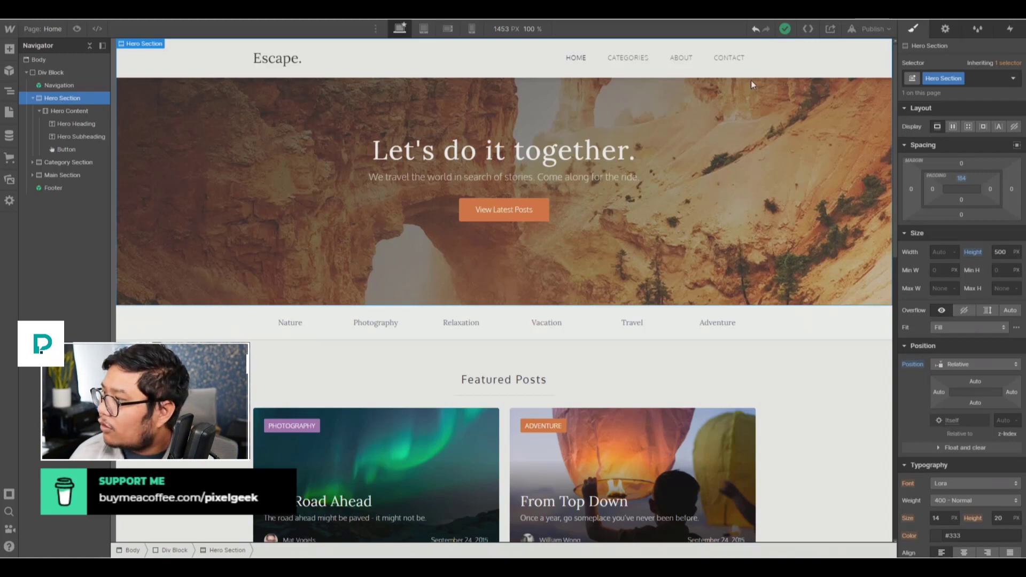
pyautogui.click(1011, 31)
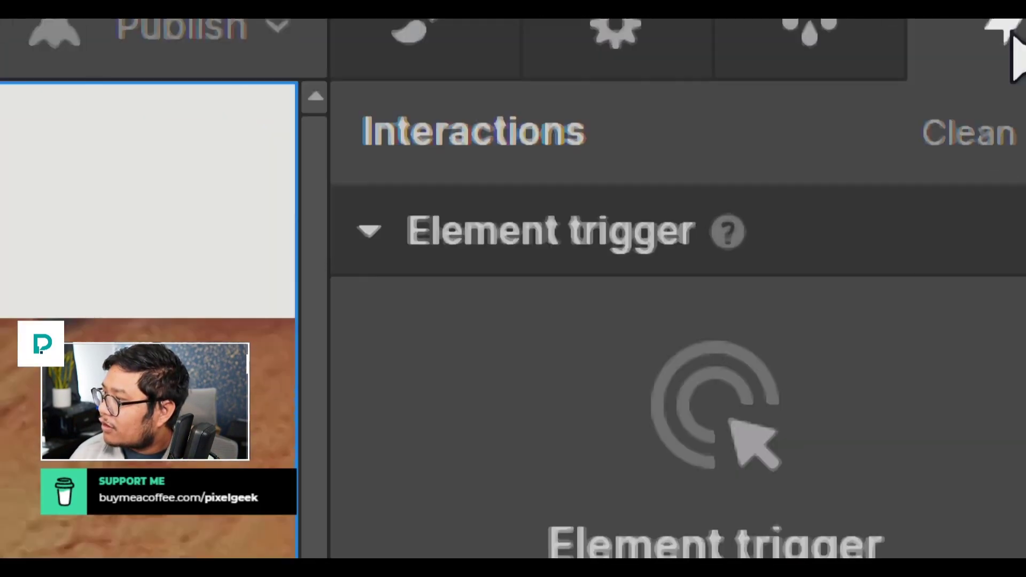
pyautogui.click(987, 231)
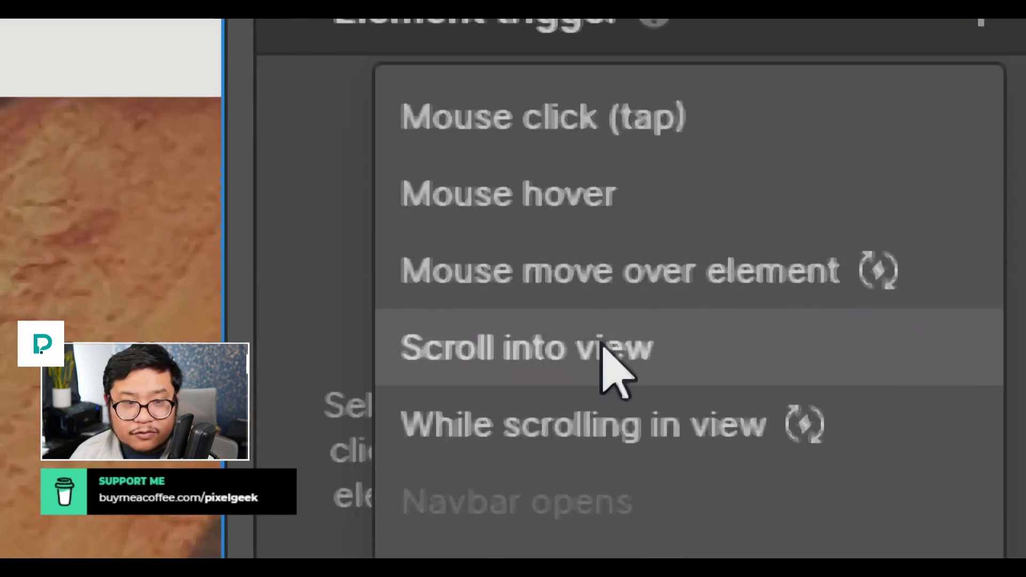
pyautogui.click(602, 343)
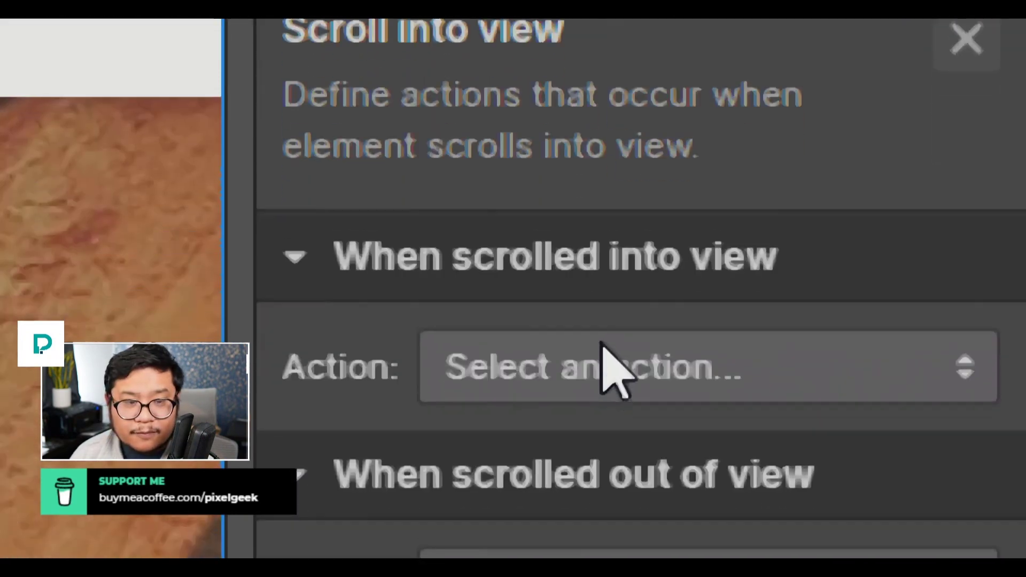
# - Set the scrolled-into-view action to Start an animation with a 20% offset
pyautogui.click(602, 342)
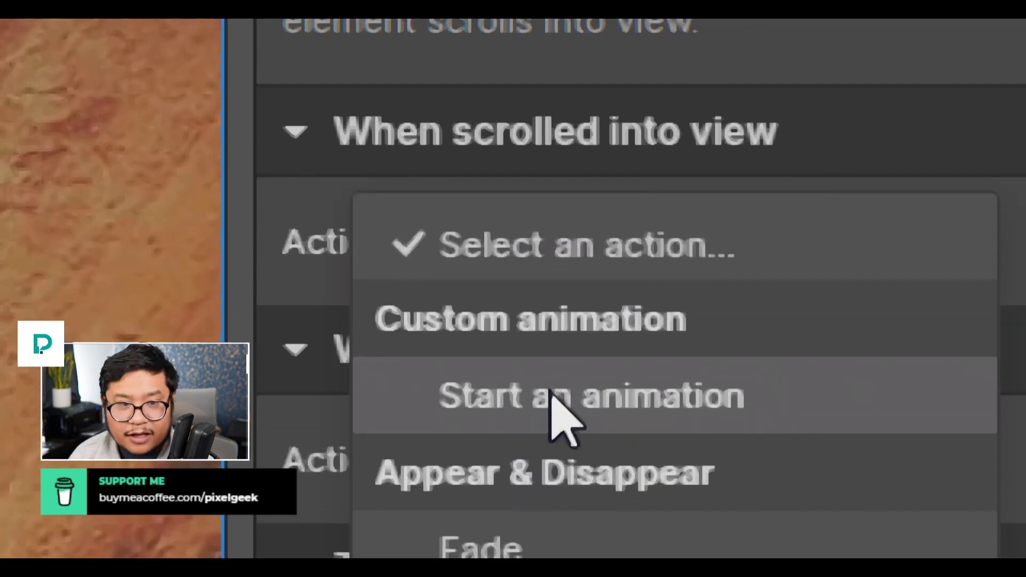
pyautogui.click(556, 414)
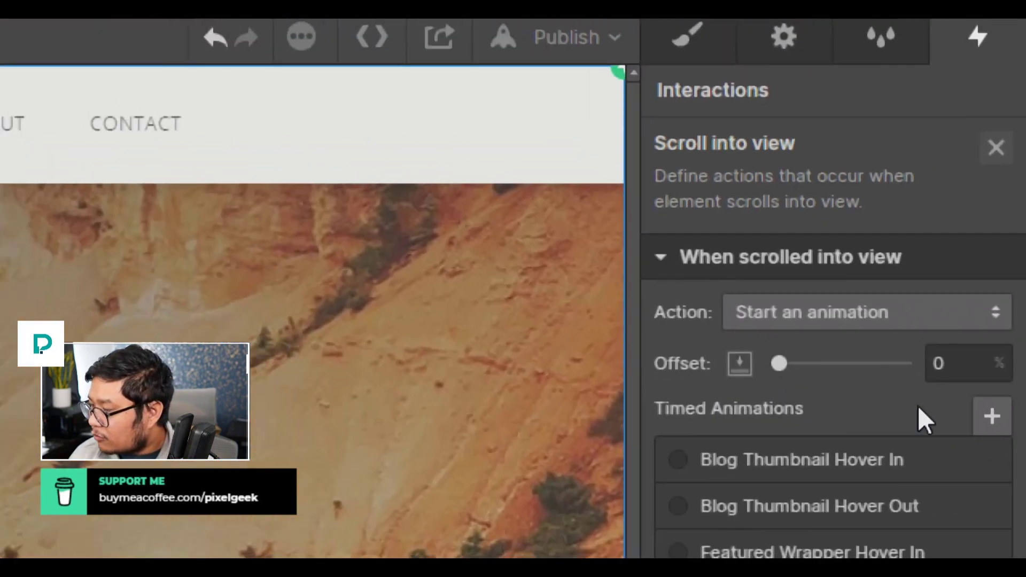
pyautogui.click(954, 369)
pyautogui.write('20')
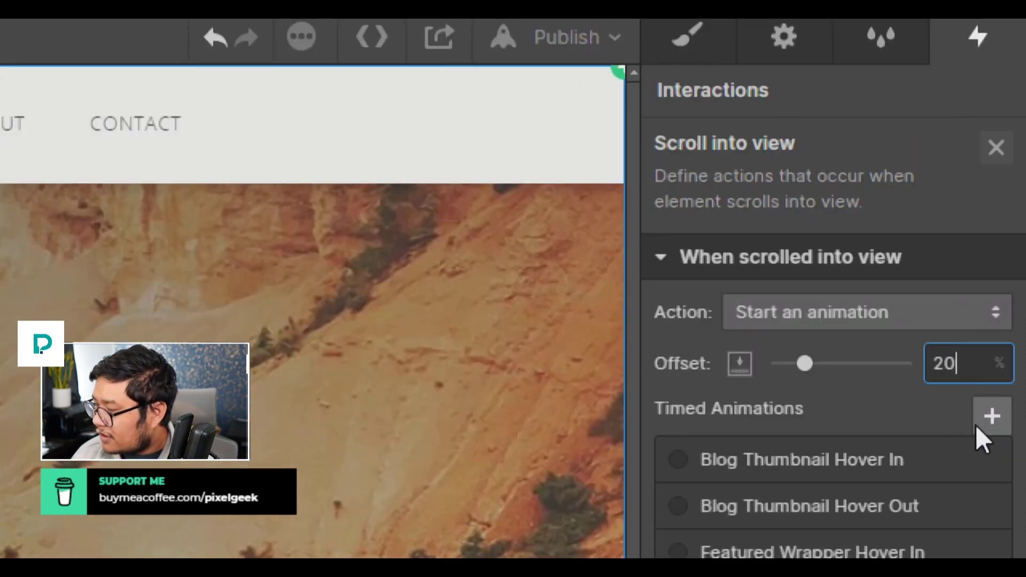
# - Create a new timed animation named "nav shadow off" for the scrolled-into-view action
pyautogui.click(983, 420)
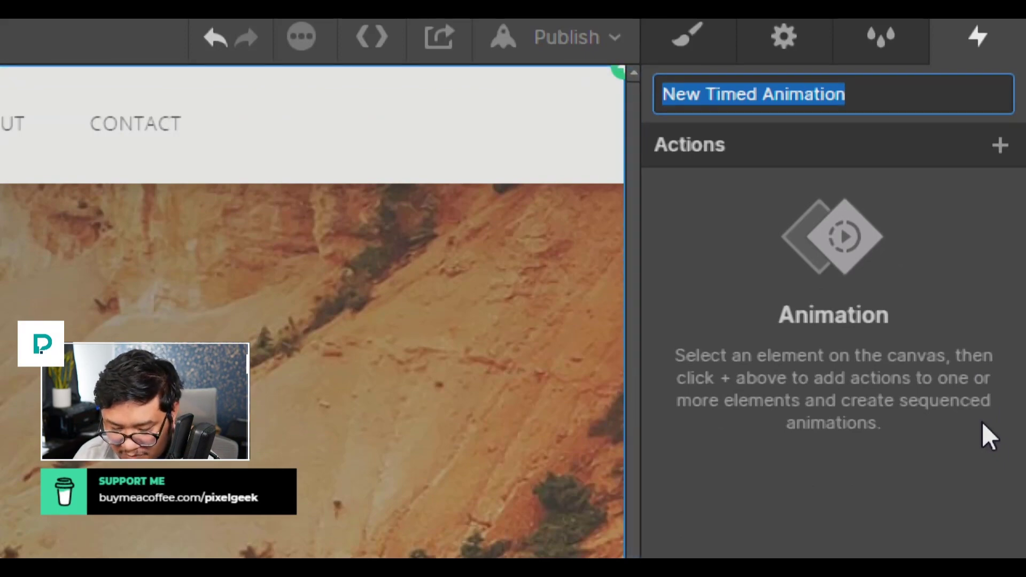
pyautogui.write('nav')
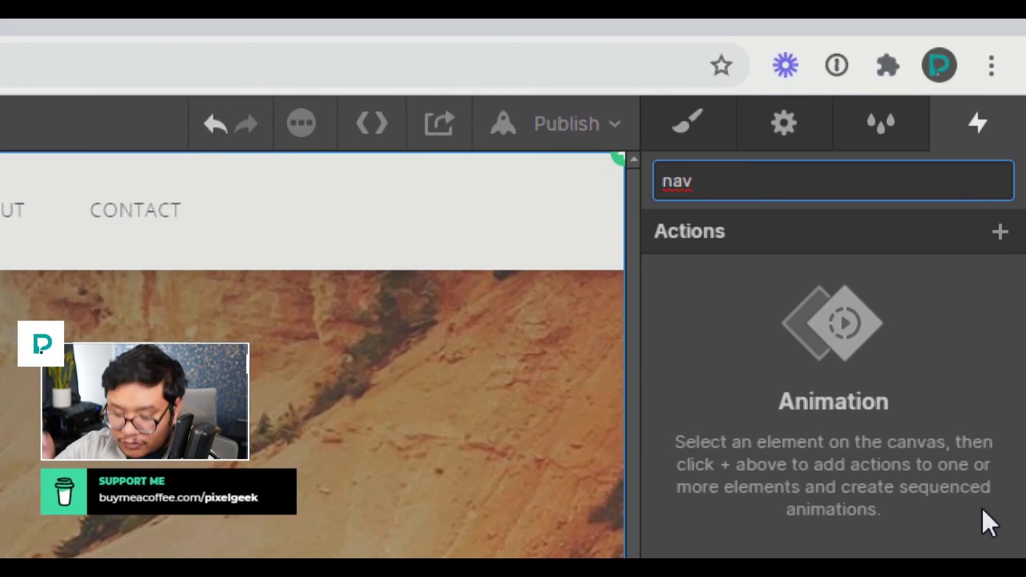
pyautogui.write(' shadow ')
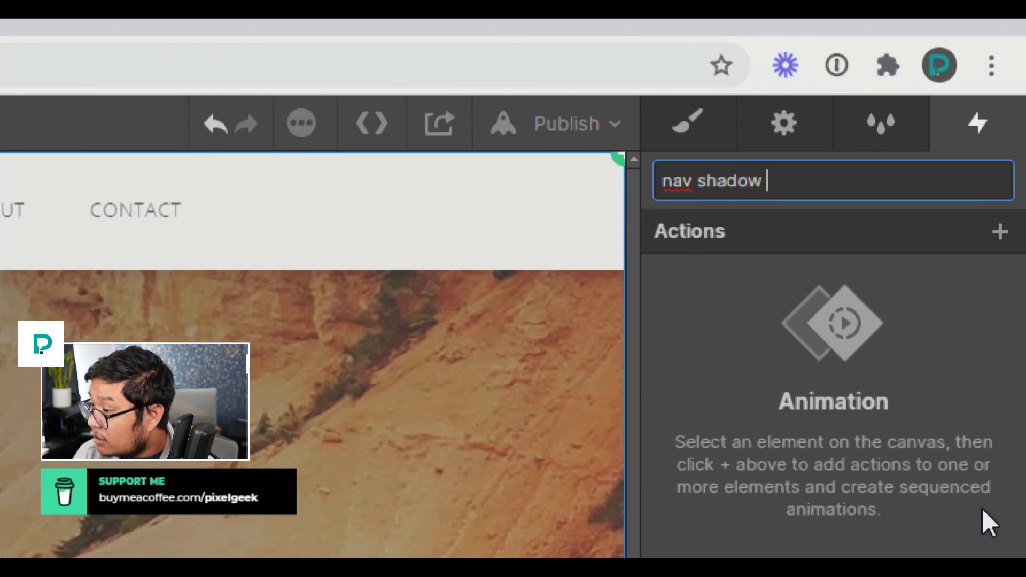
pyautogui.write('off')
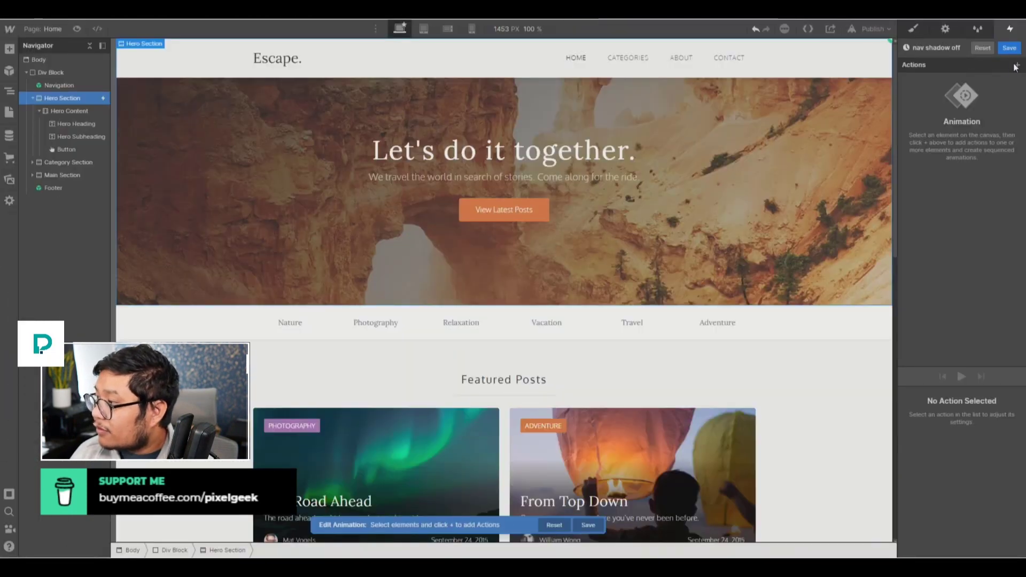
# - Add an Opacity action to the nav shadow off animation and set its opacity to 0%
pyautogui.click(1017, 65)
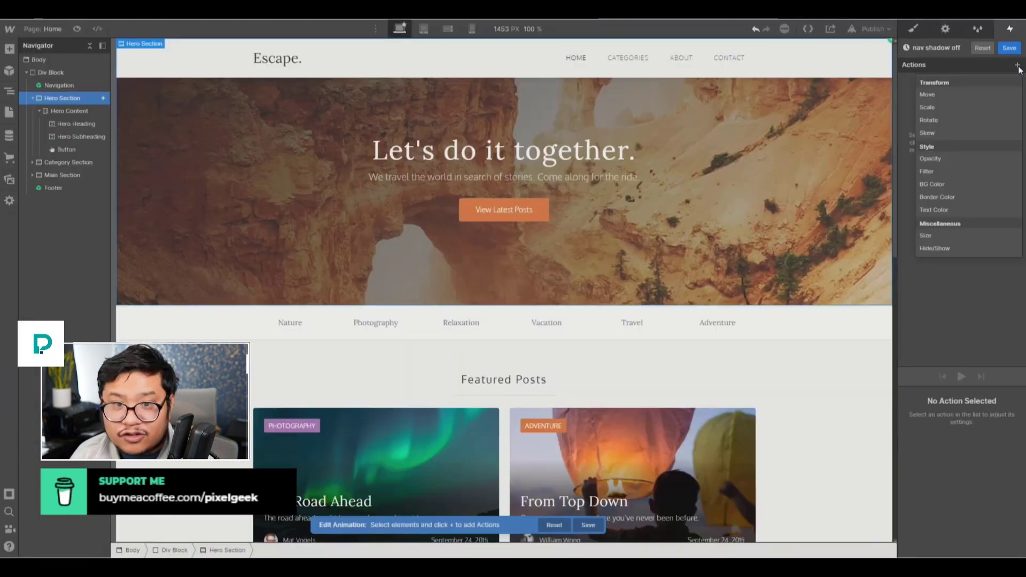
pyautogui.click(949, 160)
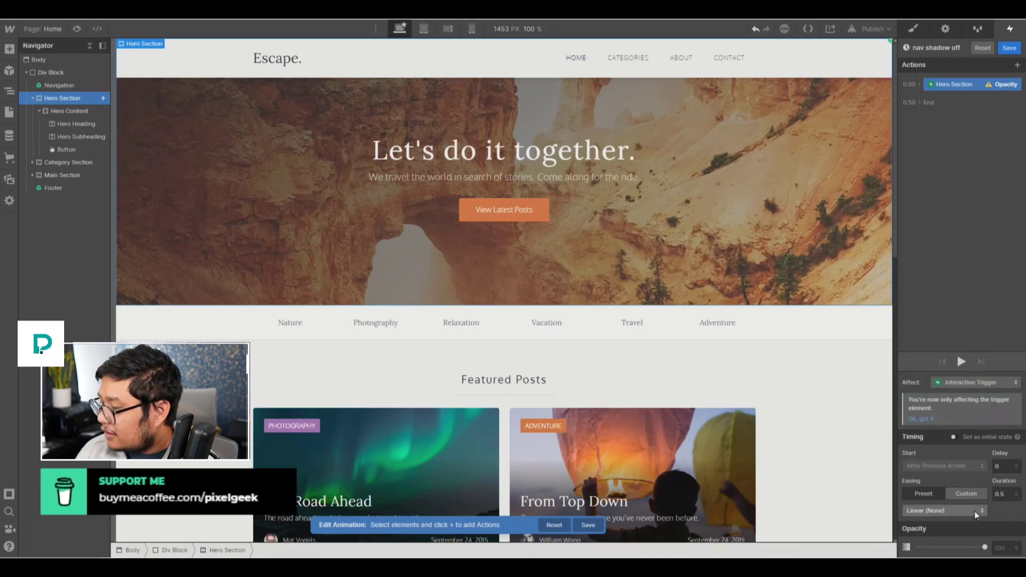
pyautogui.click(998, 547)
pyautogui.write('0')
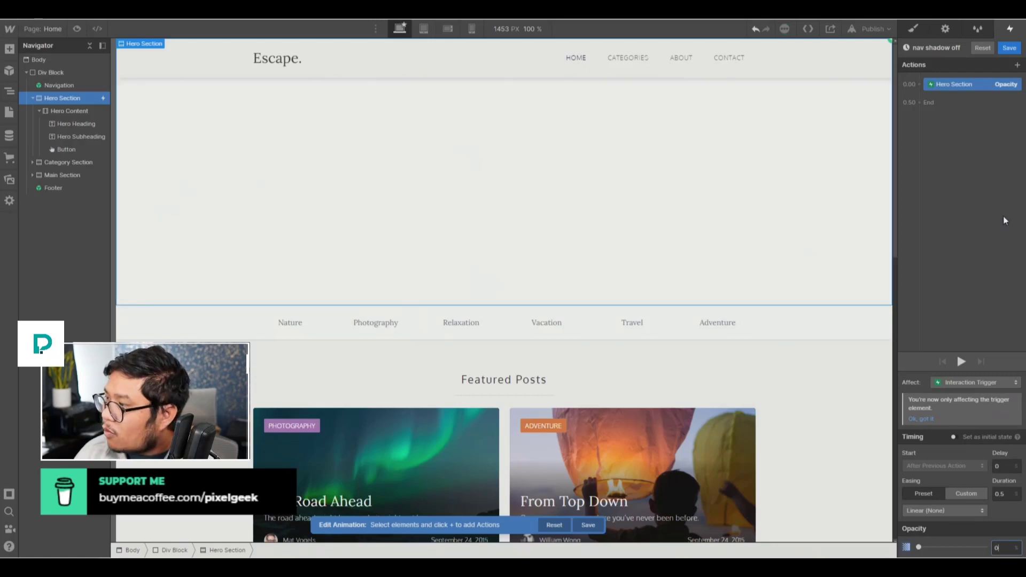
# - Enter the Navigation symbol and change the opacity action's target from the Hero Section to the nav shadow block
pyautogui.moveTo(957, 89); pyautogui.dragTo(962, 84)
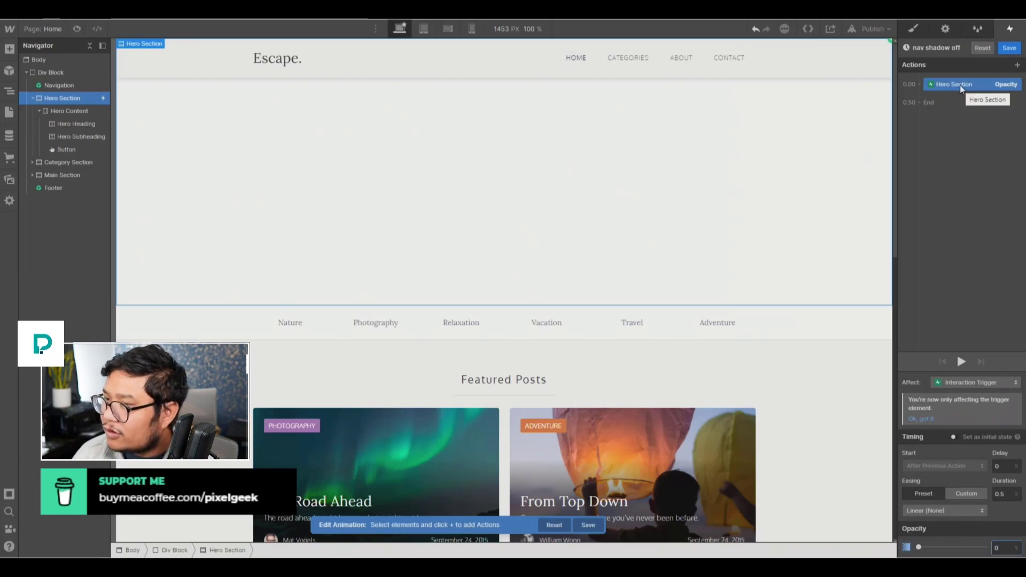
pyautogui.doubleClick(835, 71)
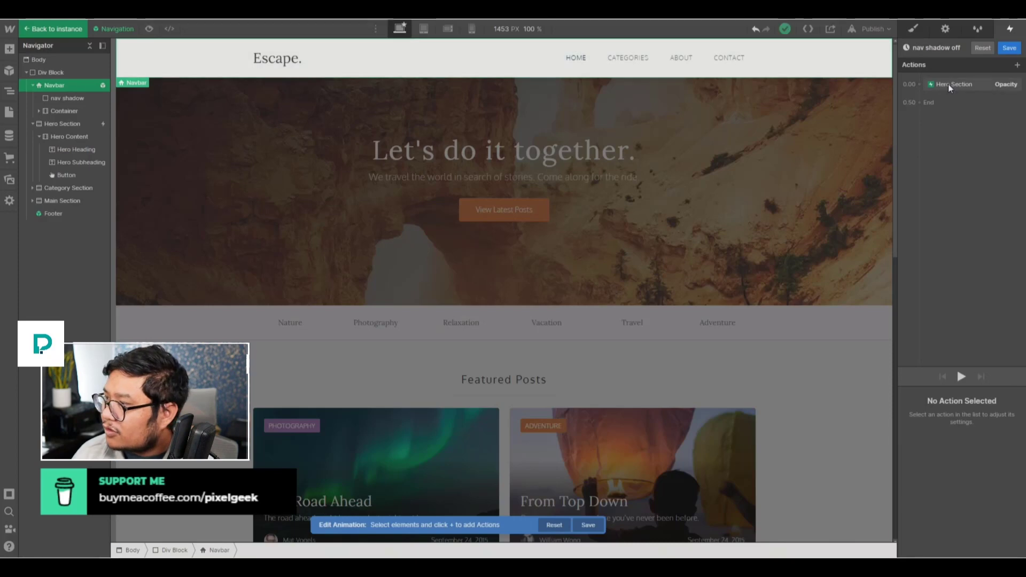
pyautogui.rightClick(948, 84)
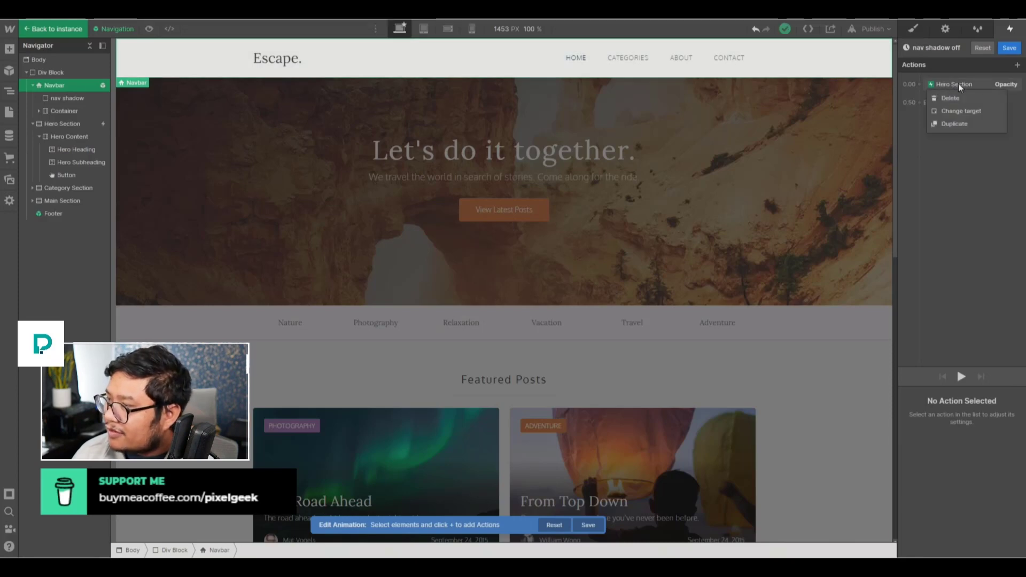
pyautogui.click(956, 111)
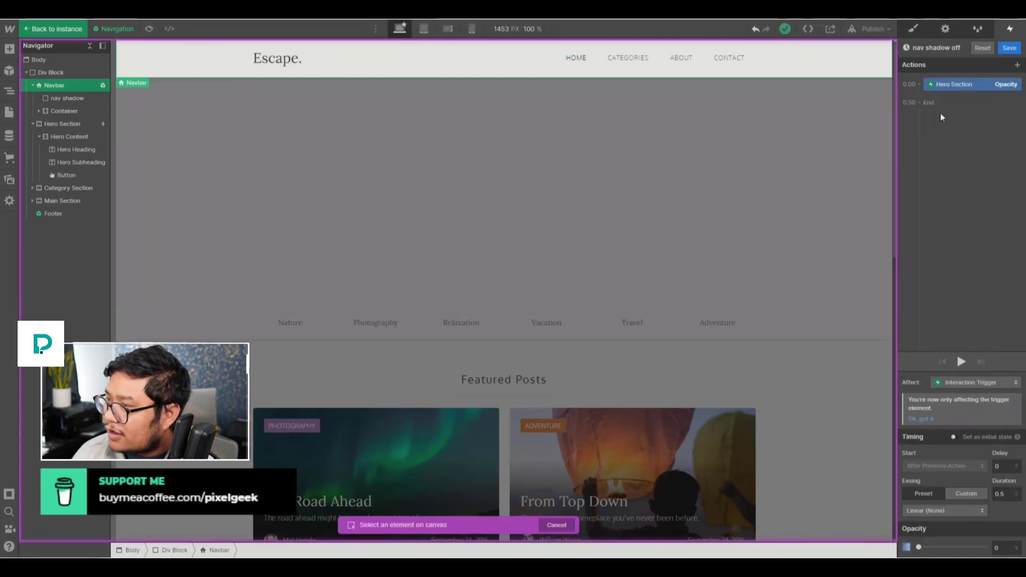
pyautogui.click(61, 99)
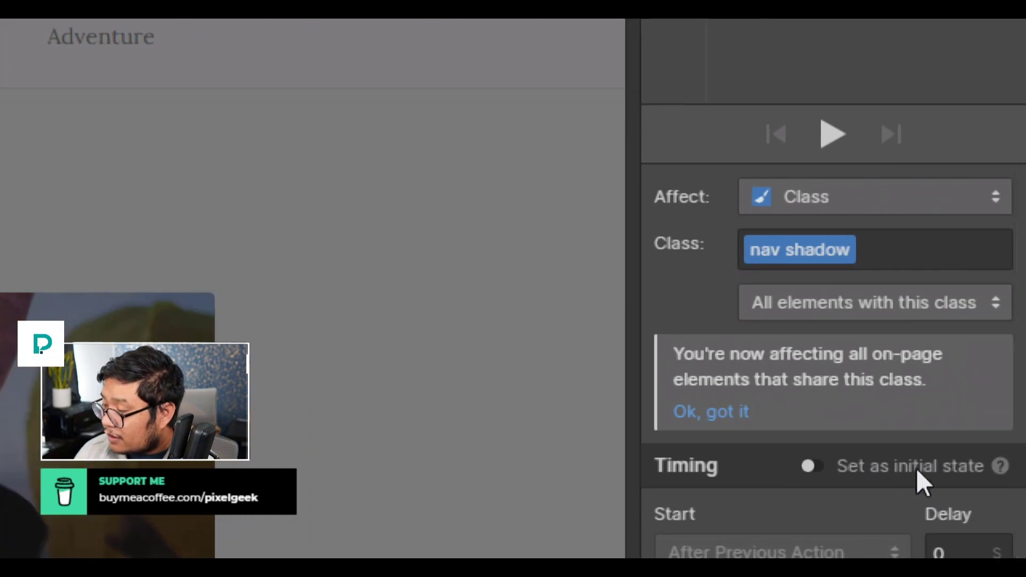
# - Set the nav shadow opacity action as the initial state and duplicate the action
pyautogui.click(892, 460)
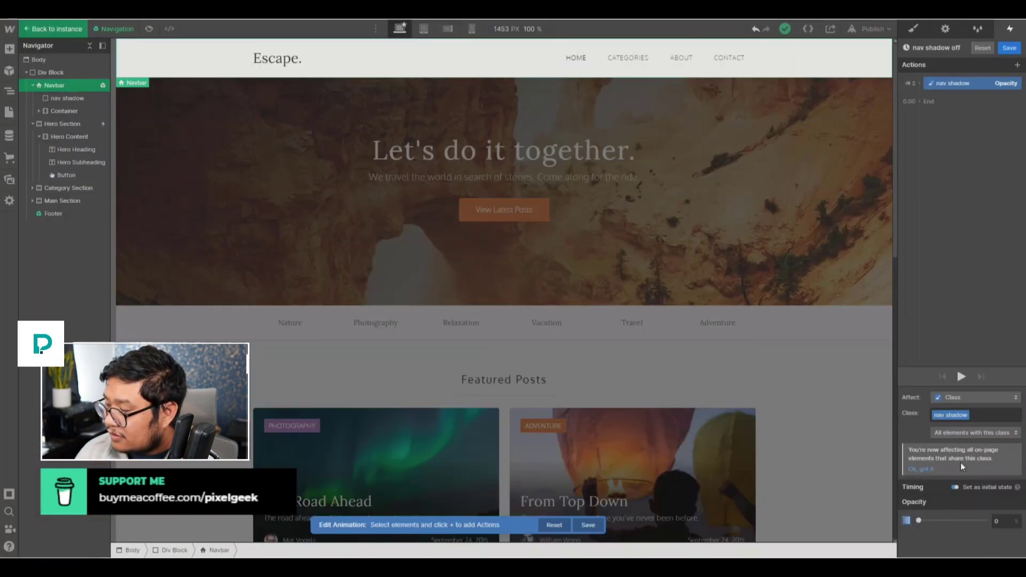
pyautogui.rightClick(945, 83)
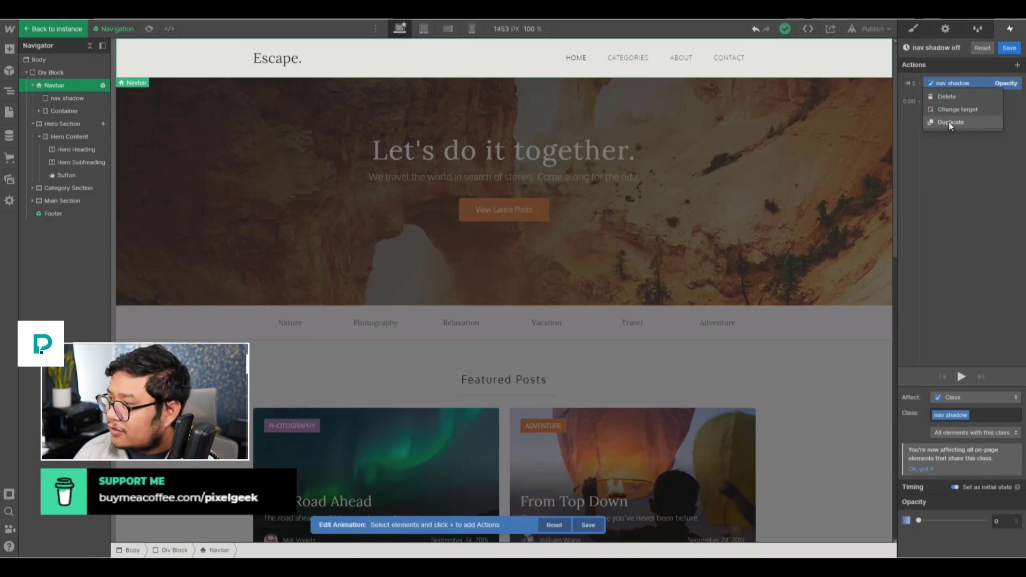
pyautogui.click(944, 82)
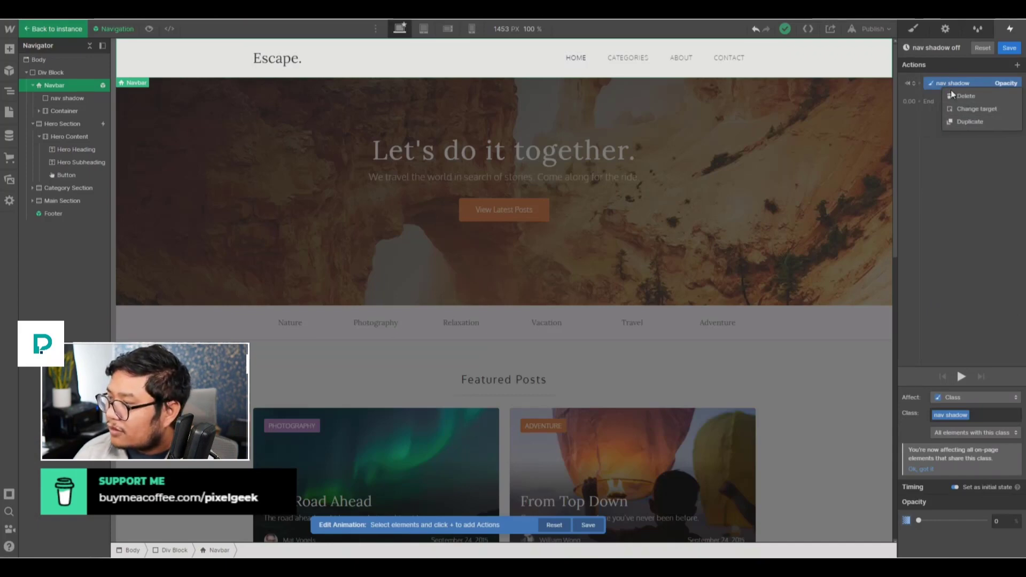
pyautogui.click(959, 124)
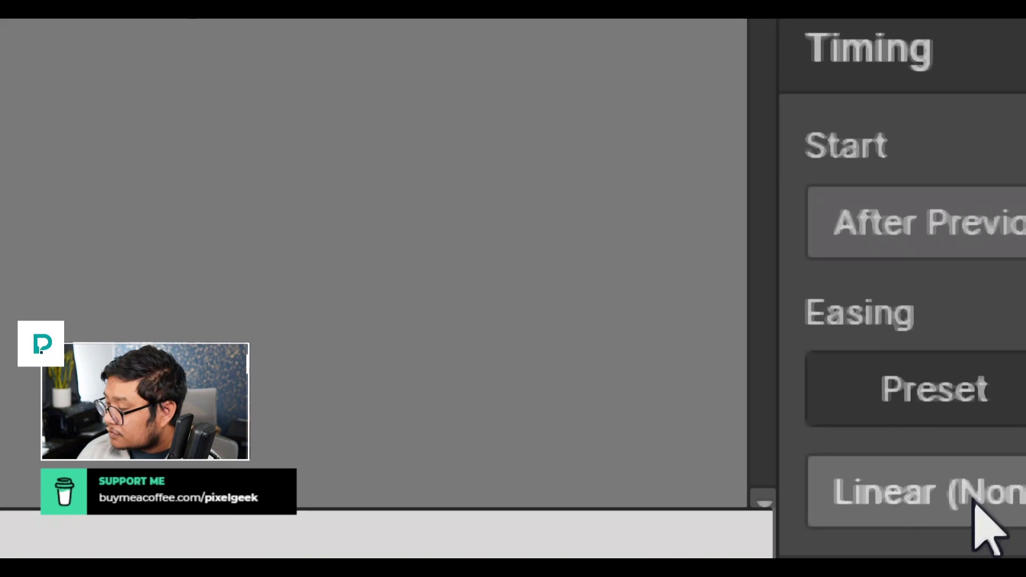
# - Change the duplicated opacity action's easing to Ease and save the nav shadow off animation
pyautogui.click(907, 498)
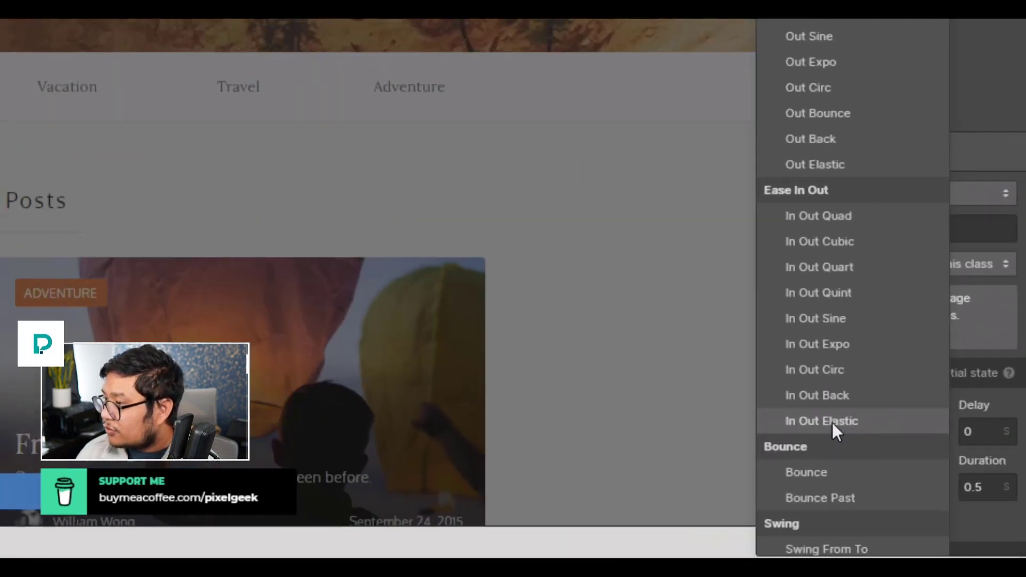
pyautogui.scroll(8, 834, 46)
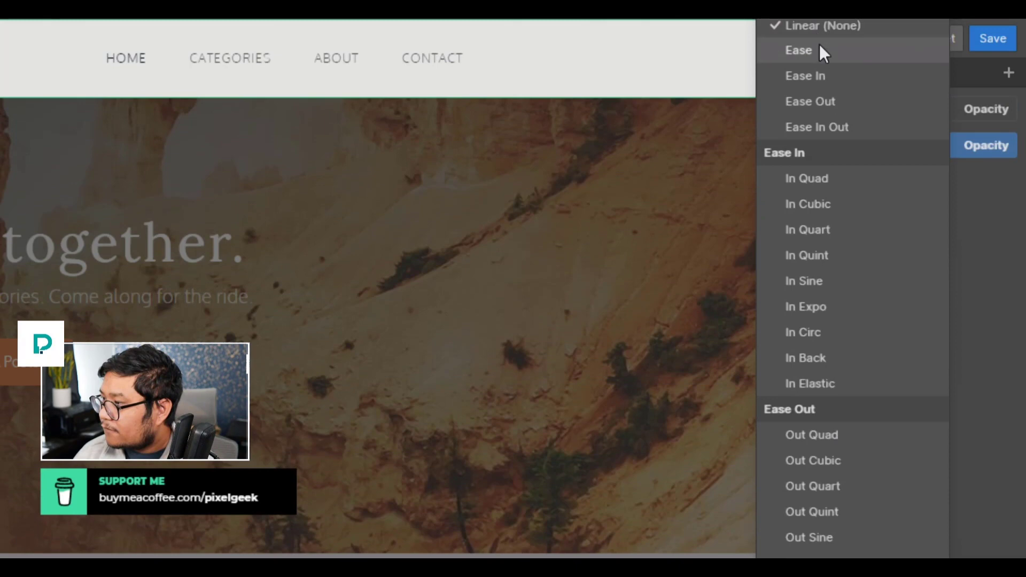
pyautogui.click(819, 47)
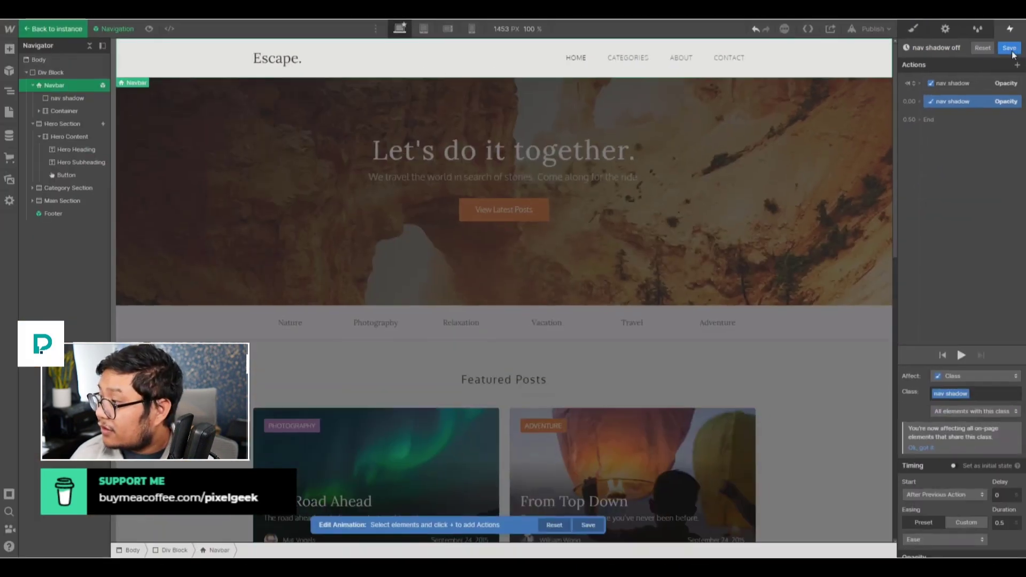
pyautogui.click(1011, 51)
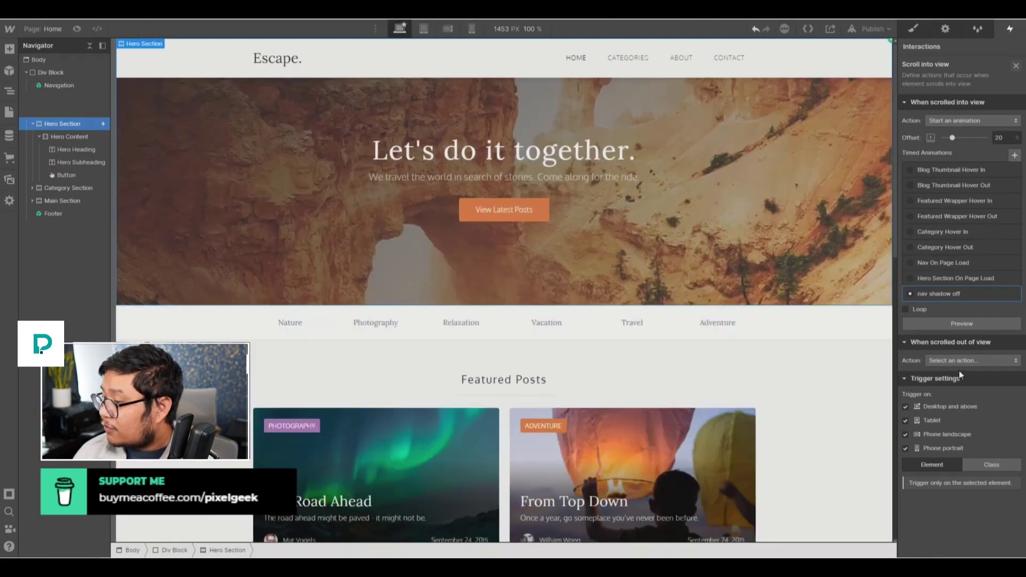
# - Set the scrolled-out-of-view action to Start an animation with a 20% offset
pyautogui.click(949, 359)
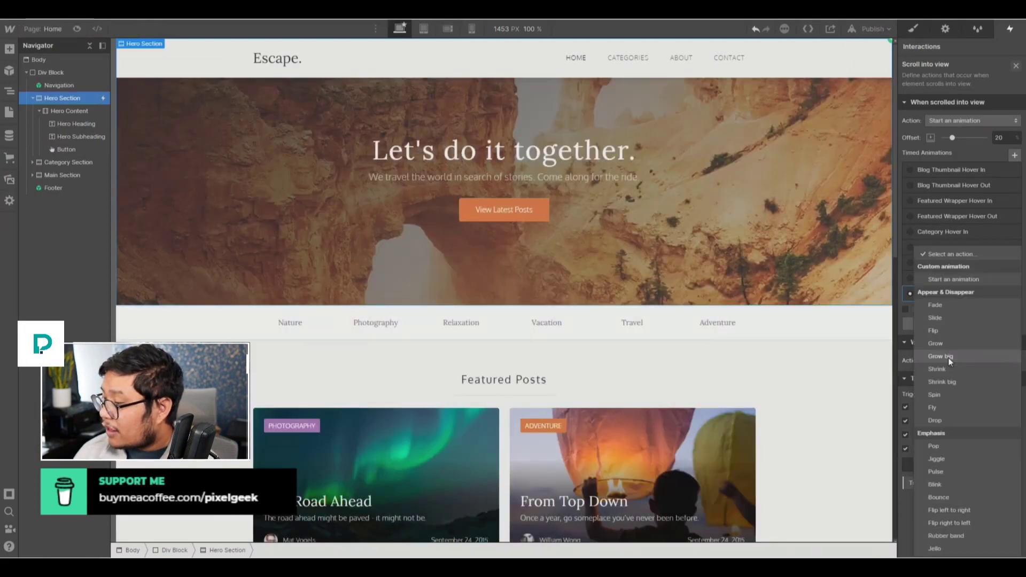
pyautogui.click(954, 279)
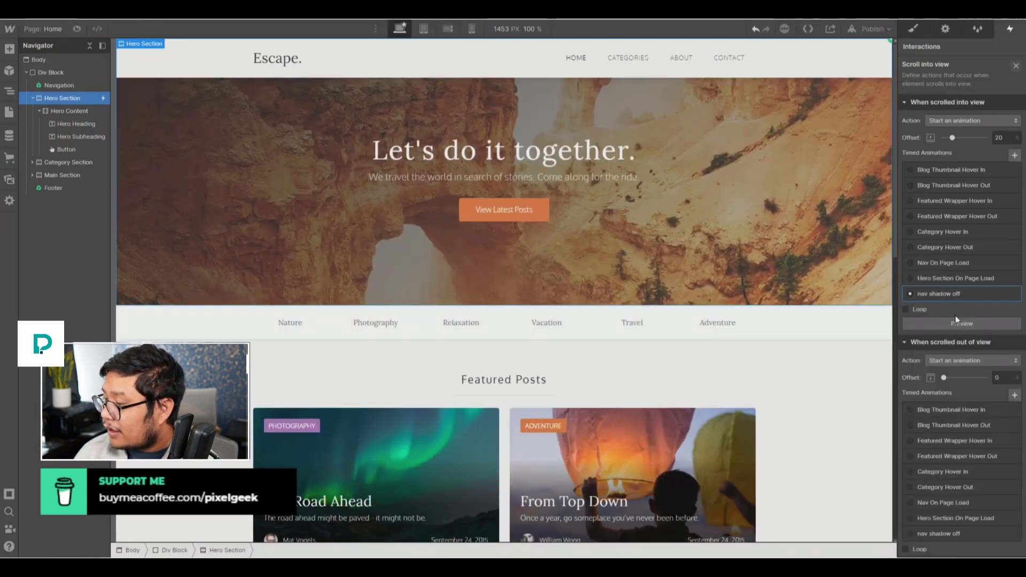
pyautogui.doubleClick(1004, 375)
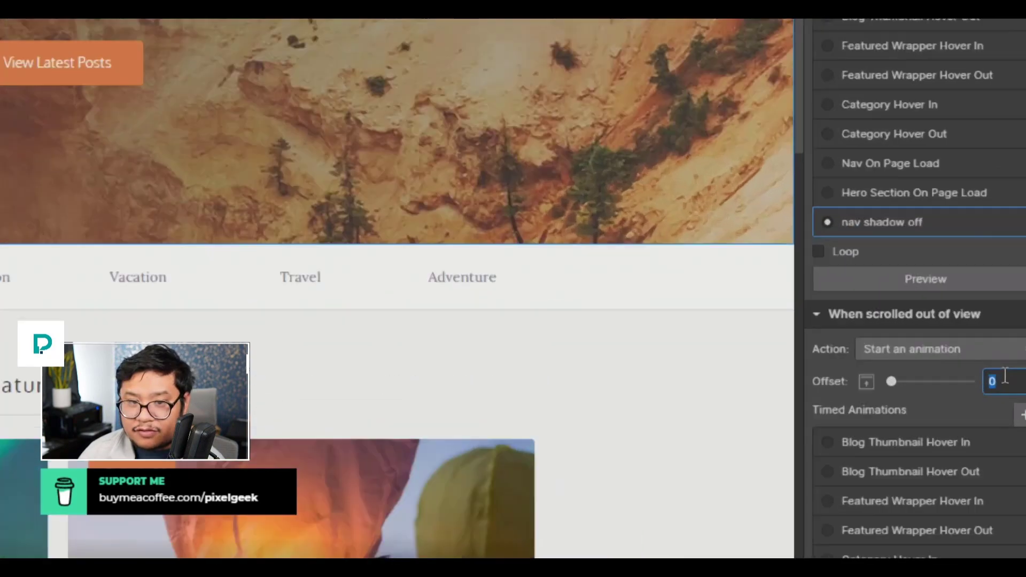
pyautogui.write('20')
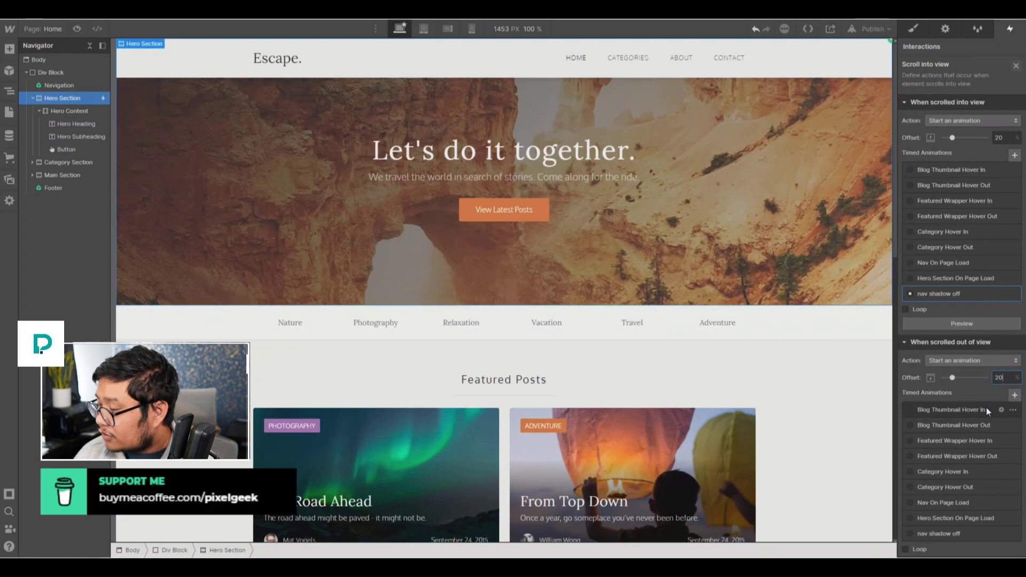
# - Duplicate the nav shadow off animation and assign the copy to the scrolled-out-of-view action
pyautogui.scroll(-3, 978, 428)
pyautogui.scroll(-1, 966, 451)
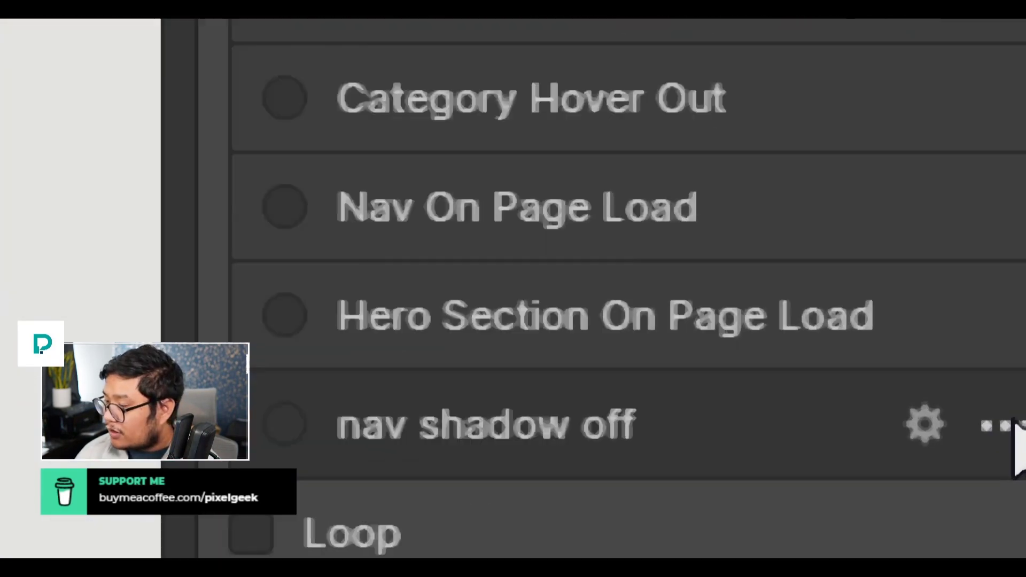
pyautogui.click(1013, 413)
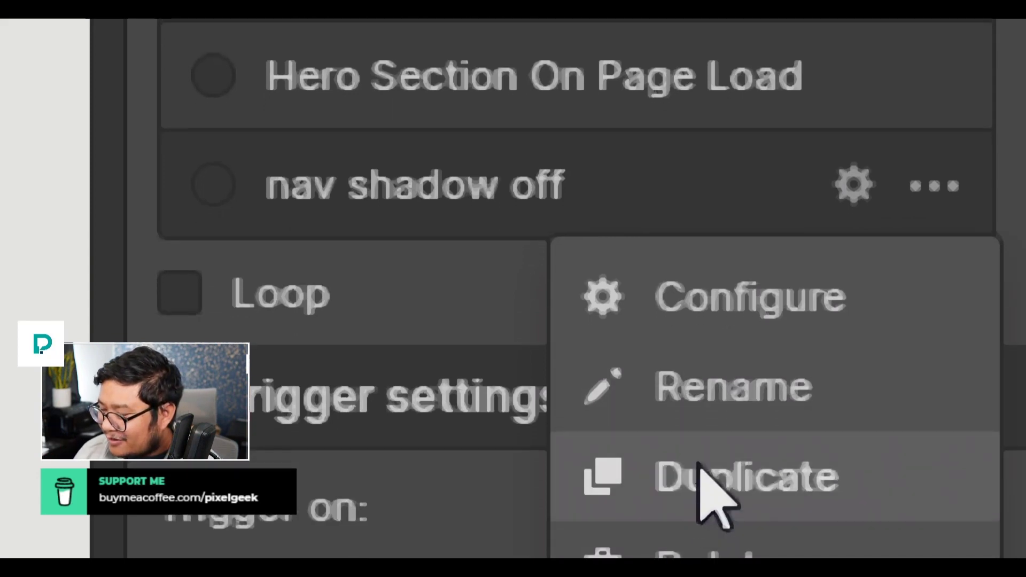
pyautogui.click(700, 505)
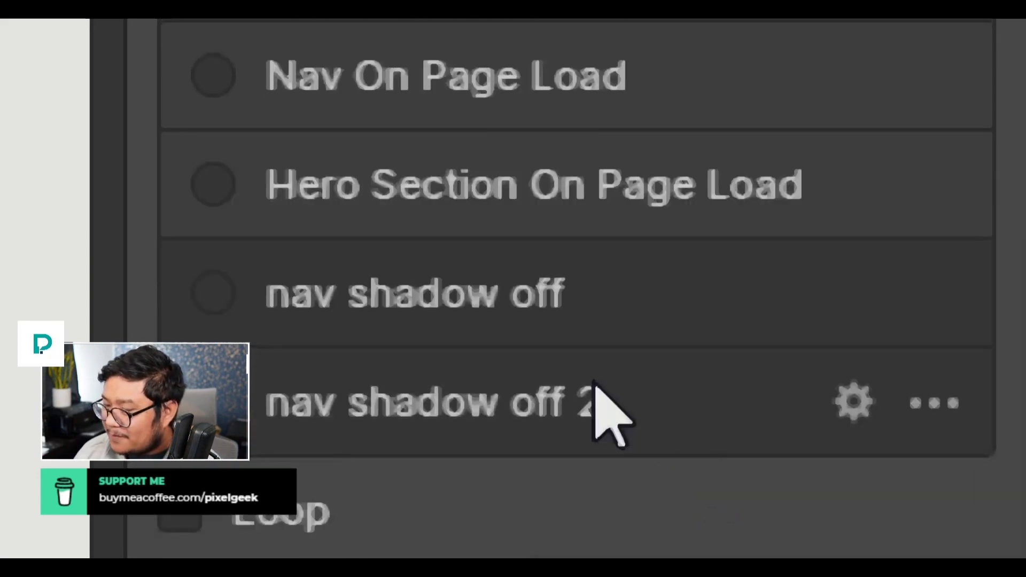
pyautogui.click(457, 393)
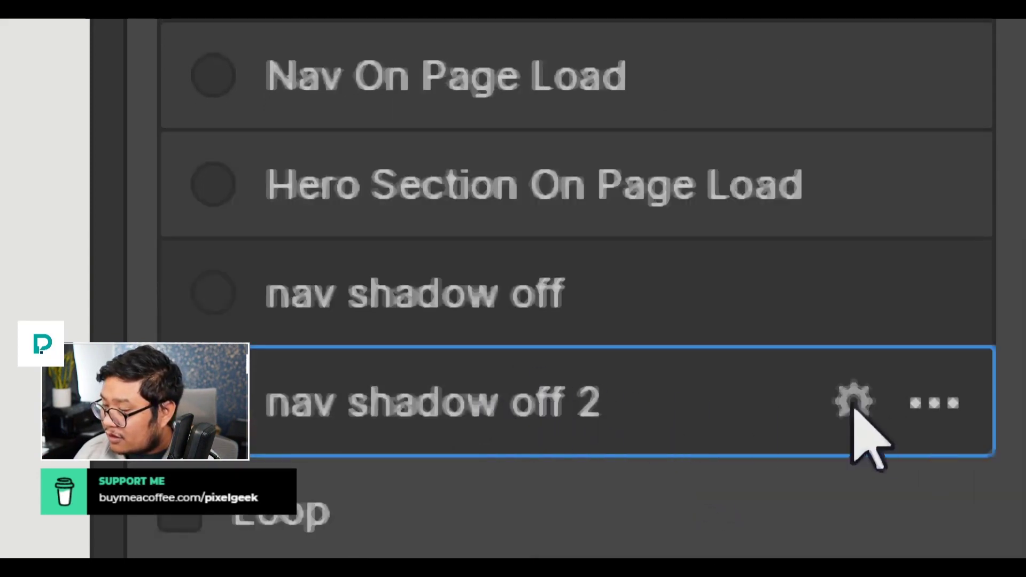
# - Open the duplicated animation for editing and rename it "nav shadow on"
pyautogui.click(401, 412)
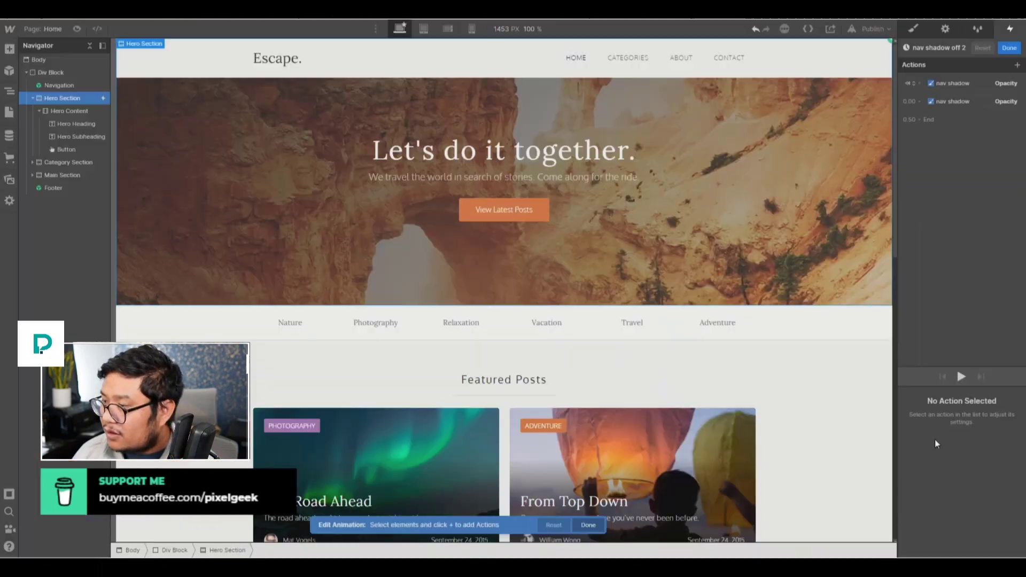
pyautogui.click(957, 49)
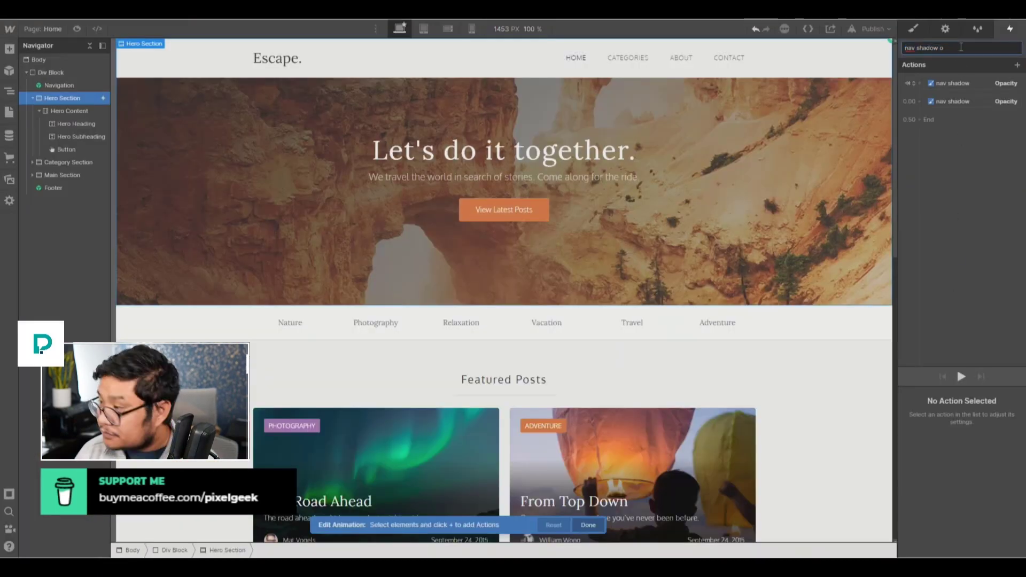
pyautogui.write('on')
pyautogui.press('Return')
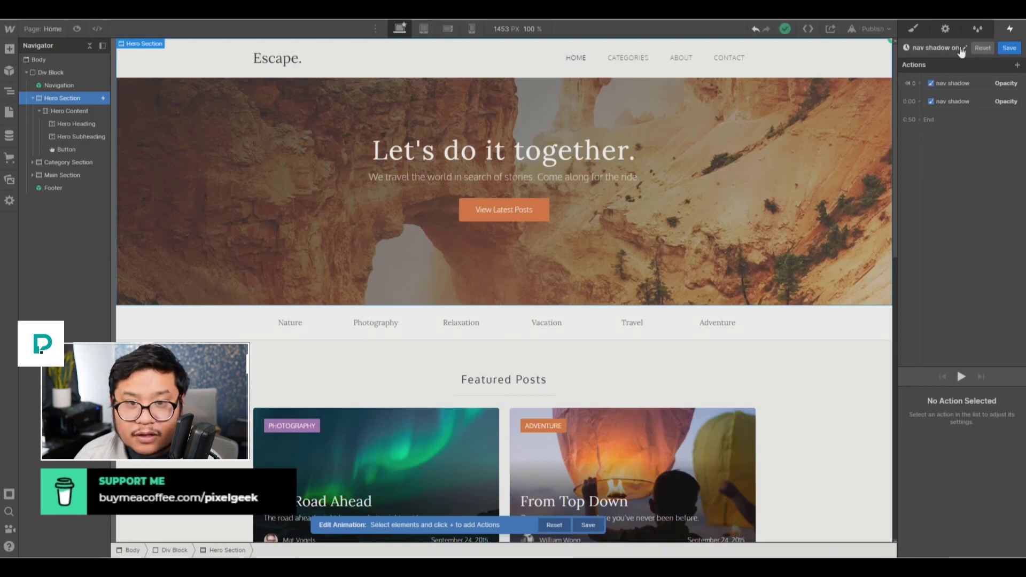
# - Delete the initial-state action from the nav shadow on animation and save it with the remaining nav shadow action's opacity at 100%
pyautogui.click(957, 83)
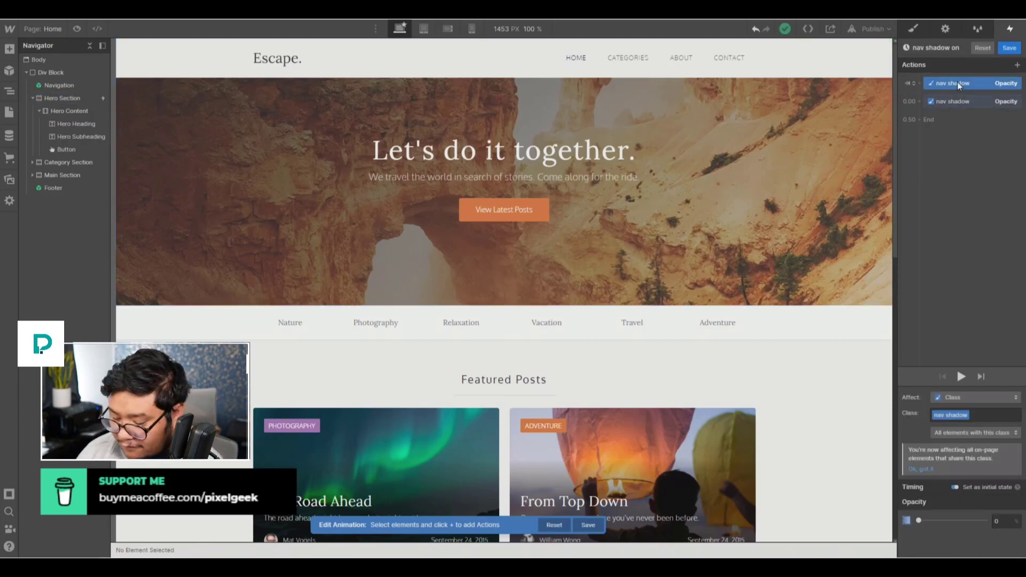
pyautogui.press('Delete')
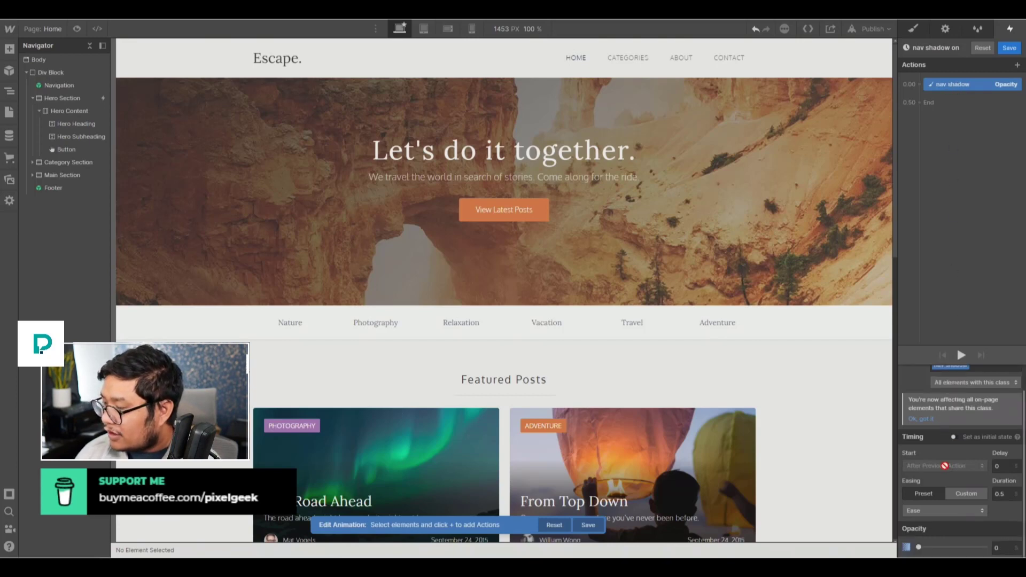
pyautogui.scroll(-1, 952, 469)
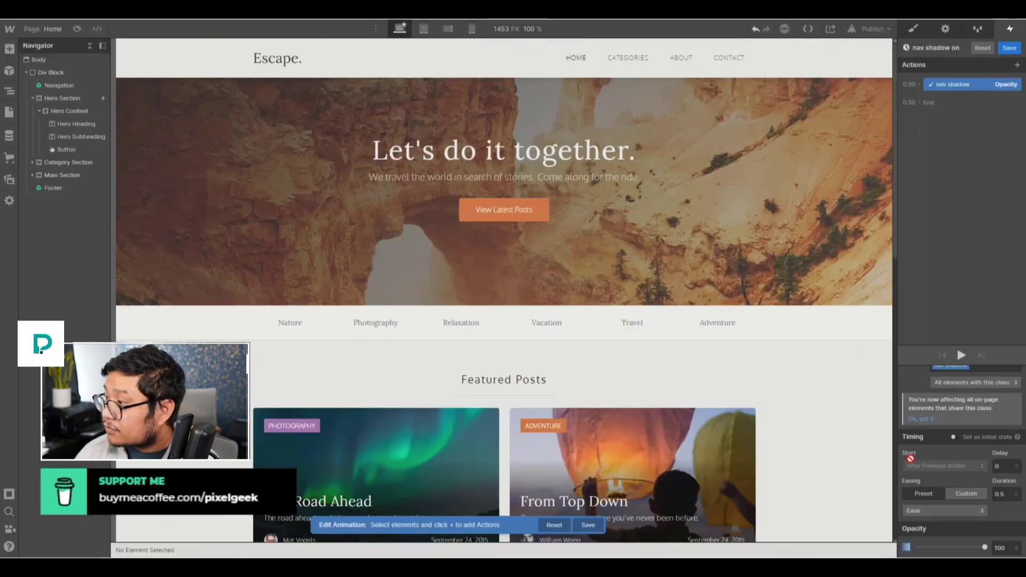
pyautogui.click(1005, 49)
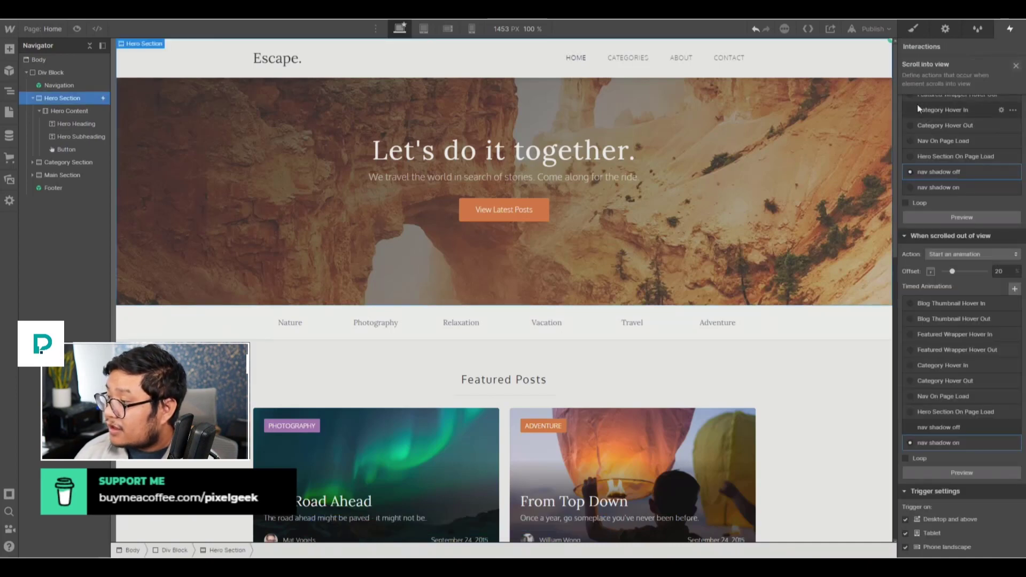
# - Preview the page and scroll past the Hero Section and back to check how the navbar shadow fades
pyautogui.click(74, 30)
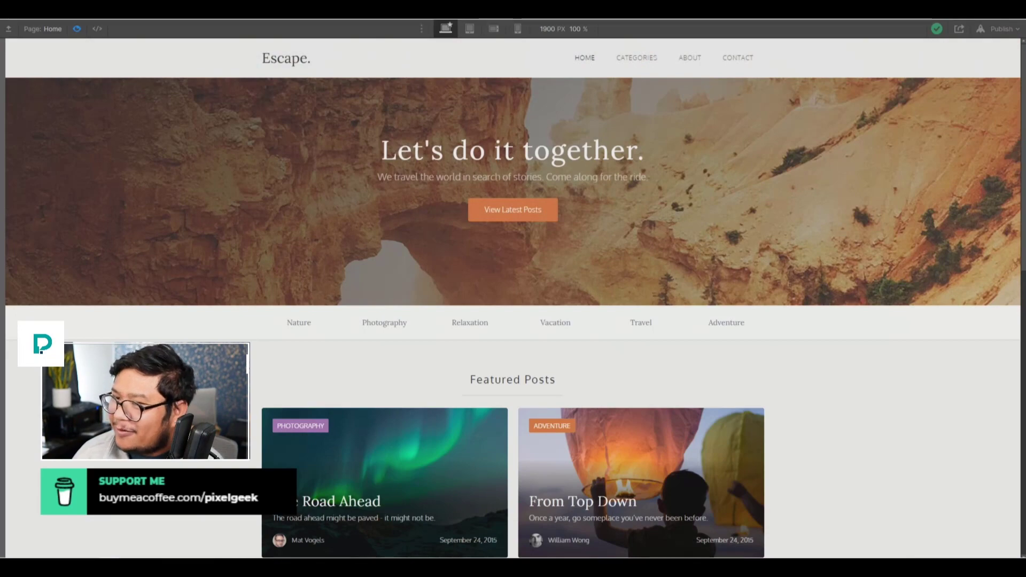
pyautogui.scroll(-3, 163, 145)
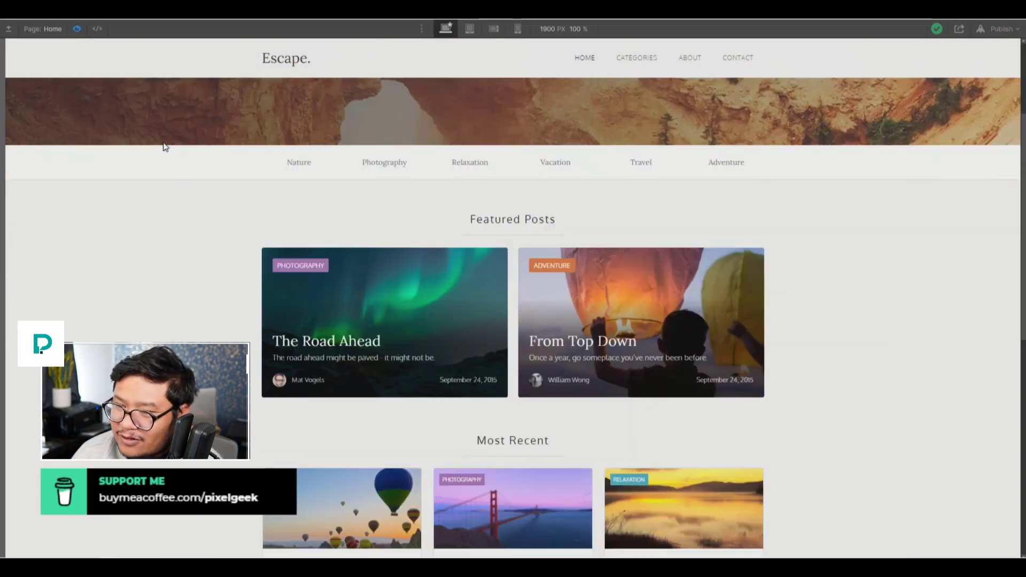
pyautogui.scroll(-2, 122, 92)
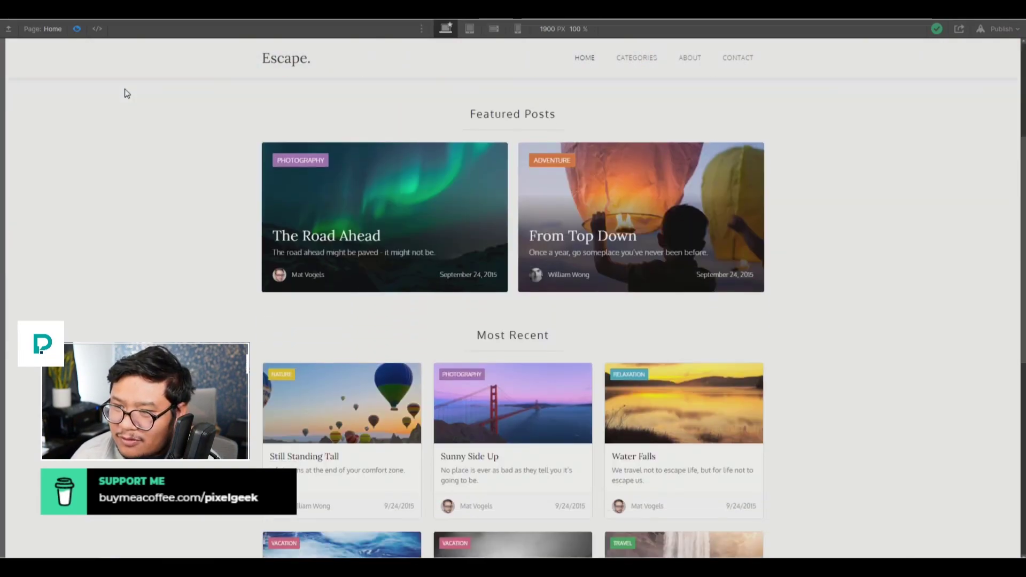
pyautogui.scroll(2, 124, 91)
pyautogui.scroll(-2, 125, 92)
pyautogui.scroll(-3, 123, 91)
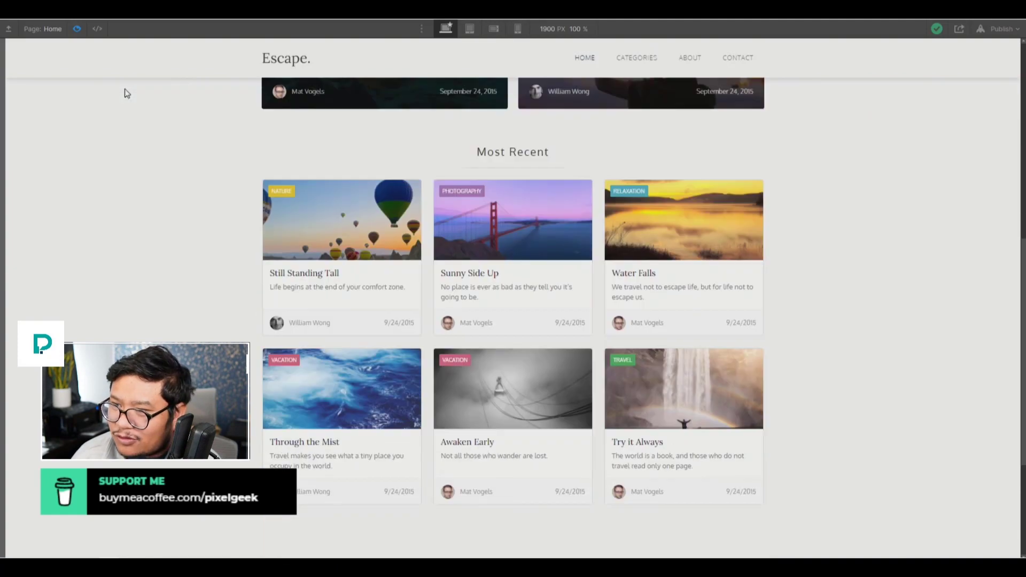
pyautogui.scroll(8, 124, 91)
pyautogui.hotkey('ctrl', 'shift', 'p')
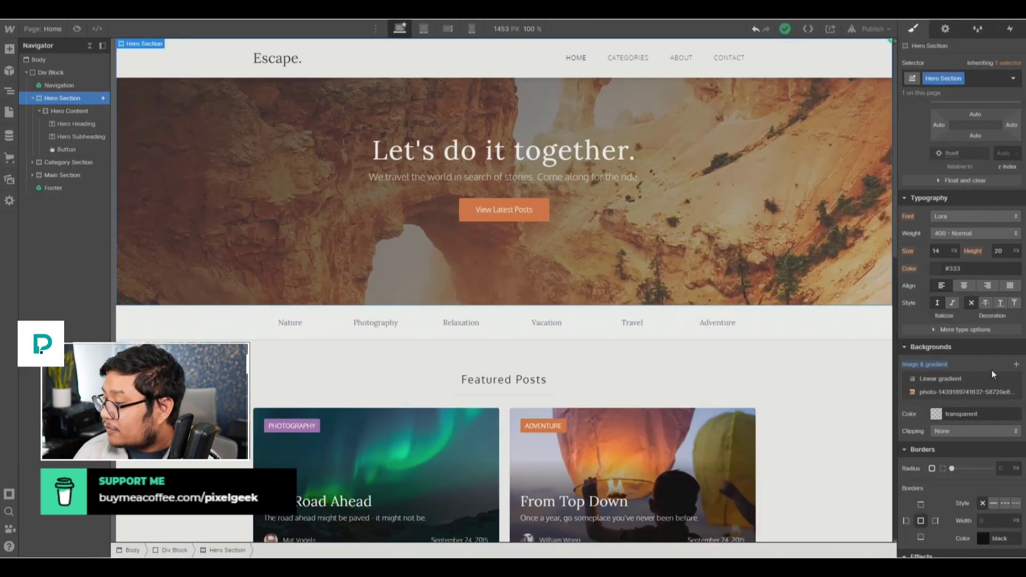
# - Remove the linear gradient and the photo background from the Hero Section
pyautogui.click(1016, 379)
pyautogui.click(1017, 380)
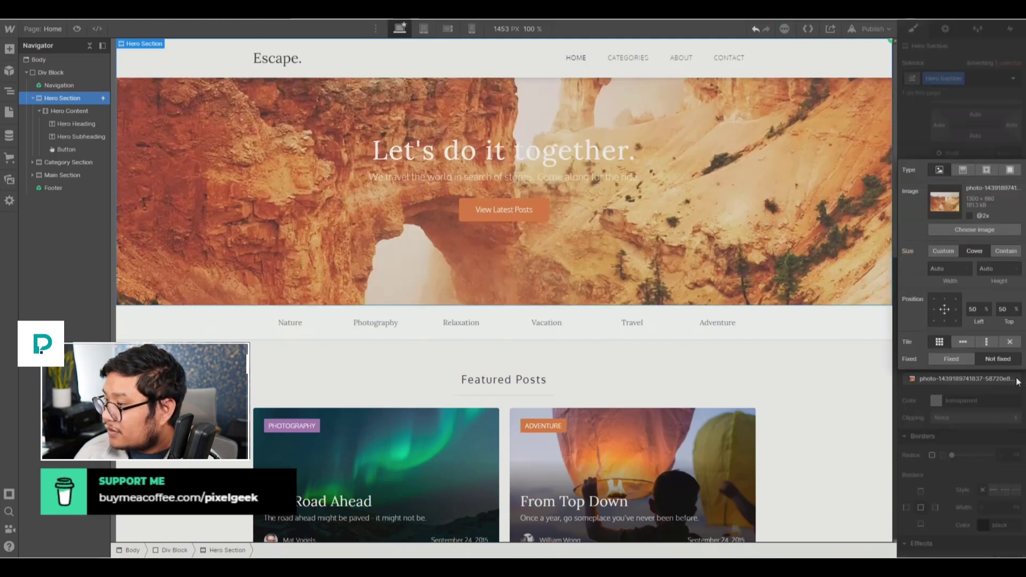
pyautogui.click(1010, 378)
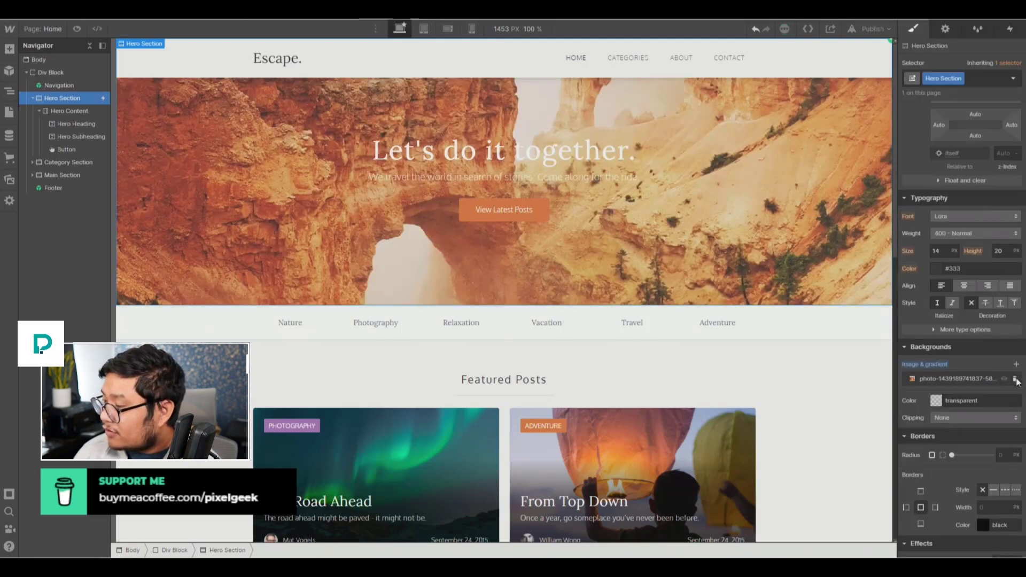
pyautogui.click(1016, 379)
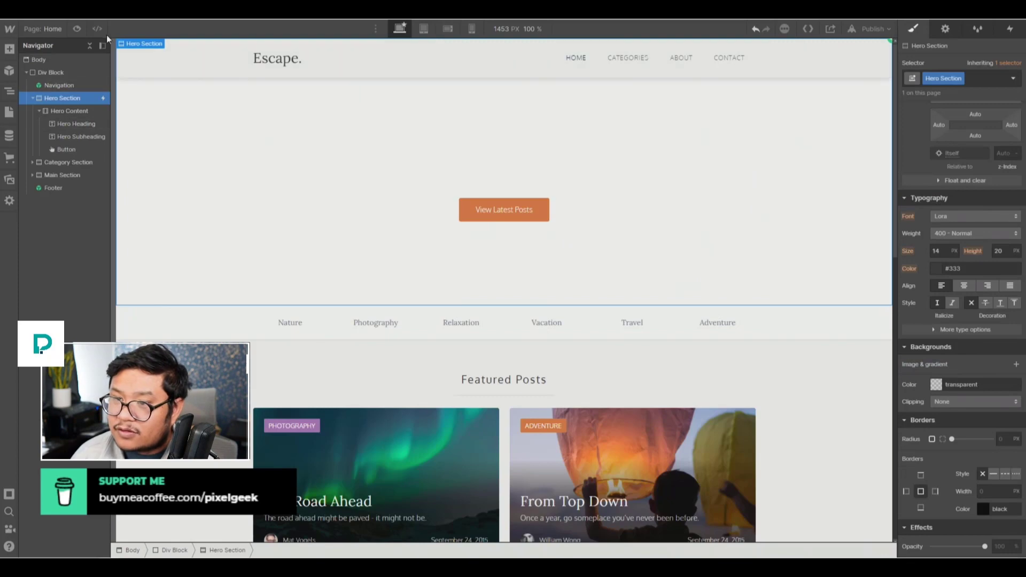
# - Preview the page without the hero background and scroll down and back up to examine the navbar shadow
pyautogui.click(76, 28)
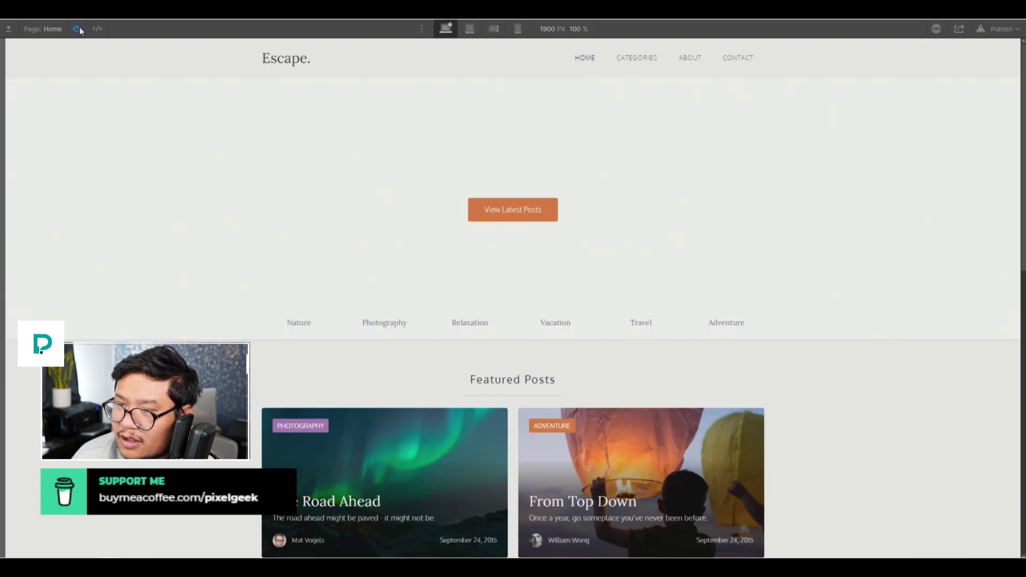
pyautogui.scroll(-5, 165, 95)
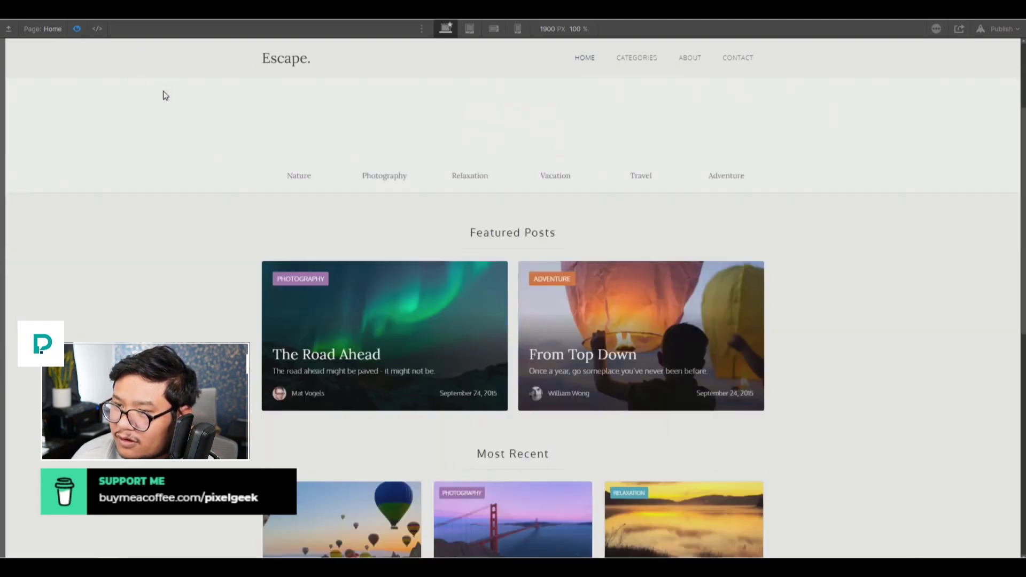
pyautogui.scroll(2, 165, 95)
pyautogui.scroll(2, 165, 95)
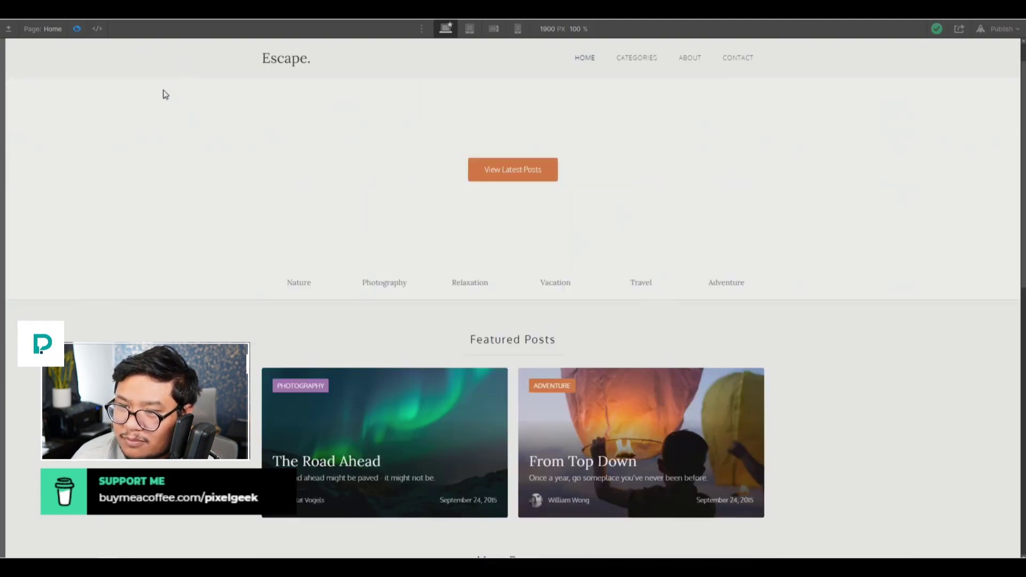